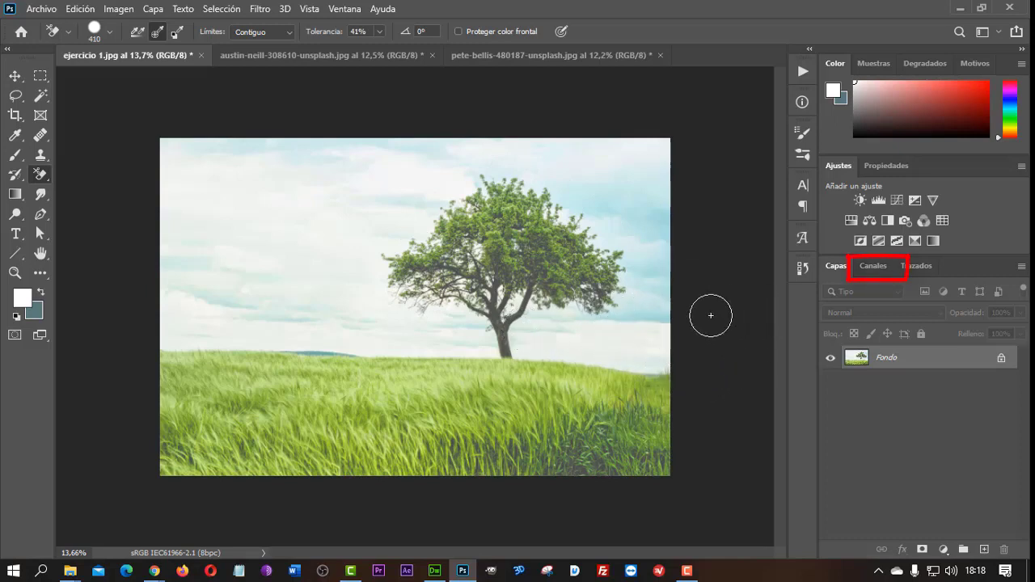
Step: Toggle the Rojo, Verde and Azul channels on and off, leaving only Azul visible
left_click(881, 269)
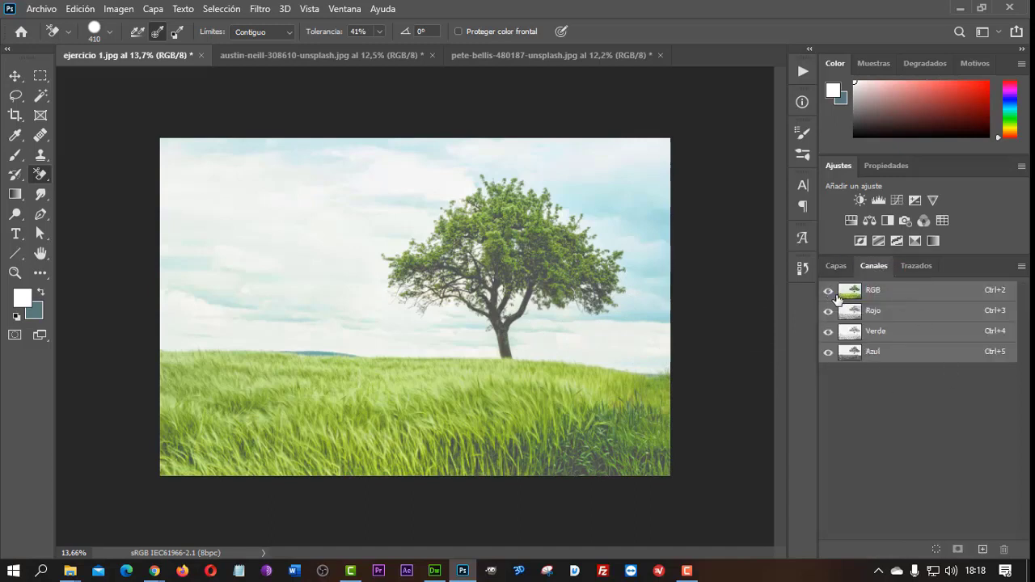
left_click(827, 311)
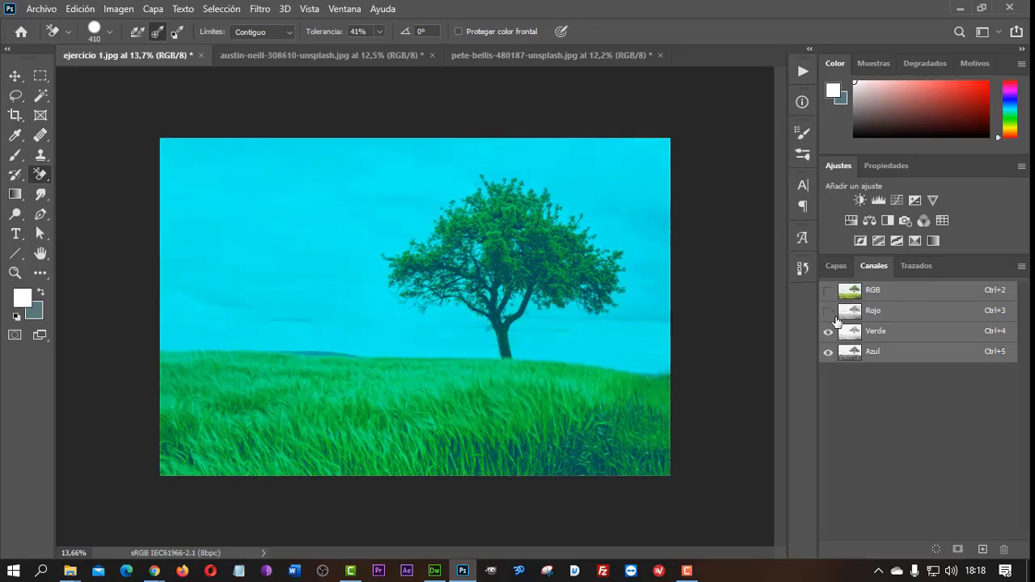
left_click(827, 331)
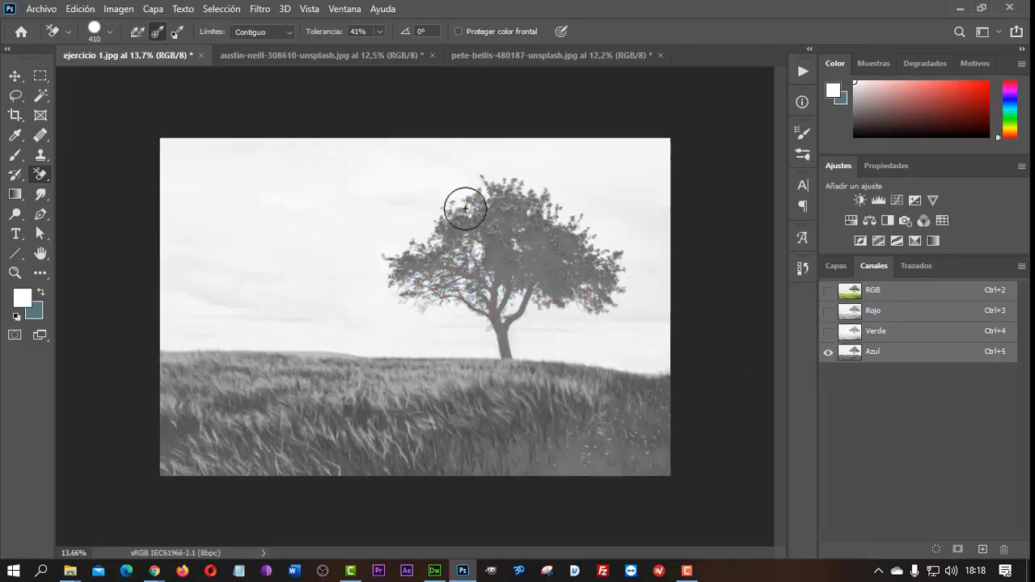
left_click(828, 312)
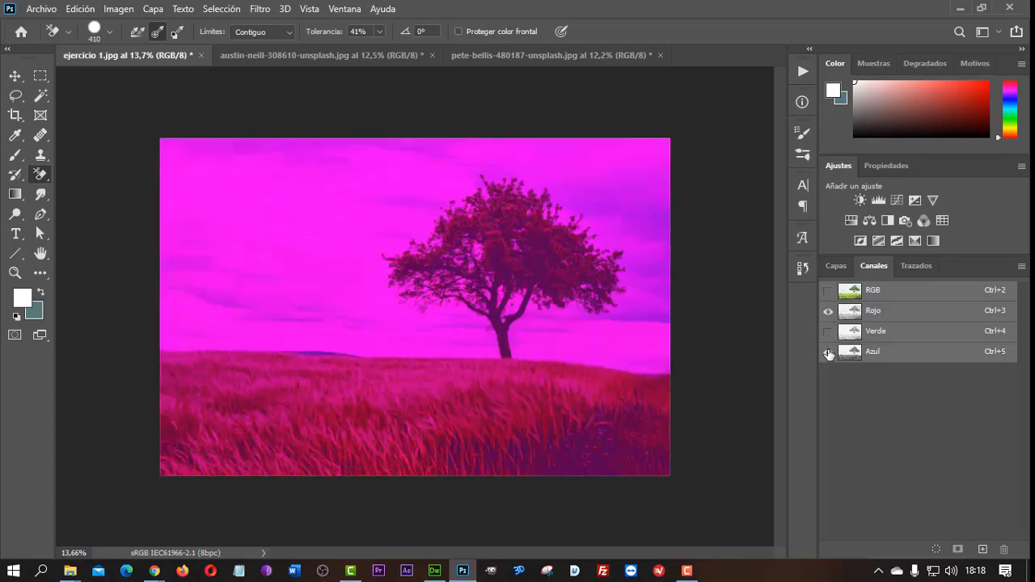
left_click(828, 353)
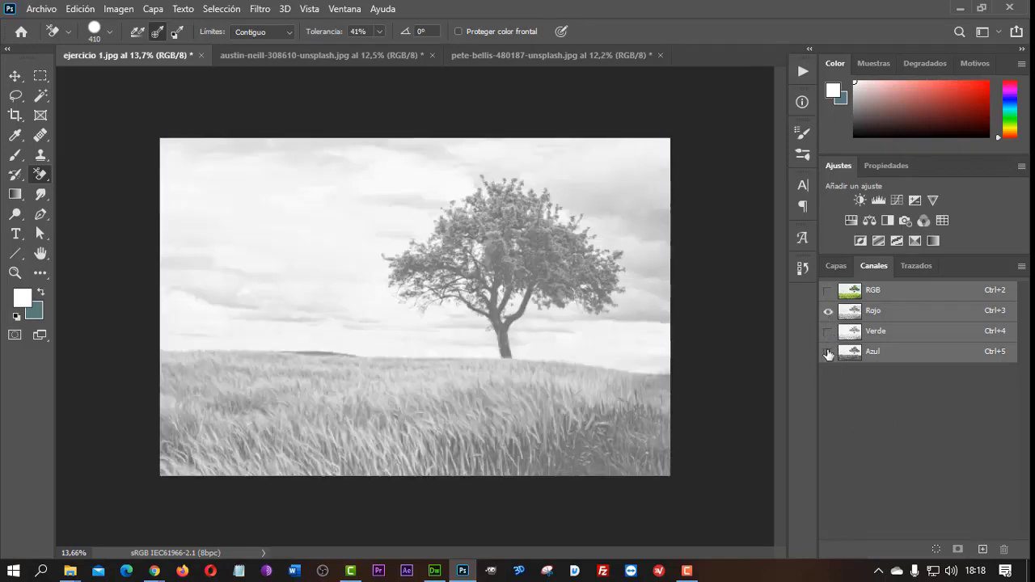
left_click(828, 353)
left_click(828, 312)
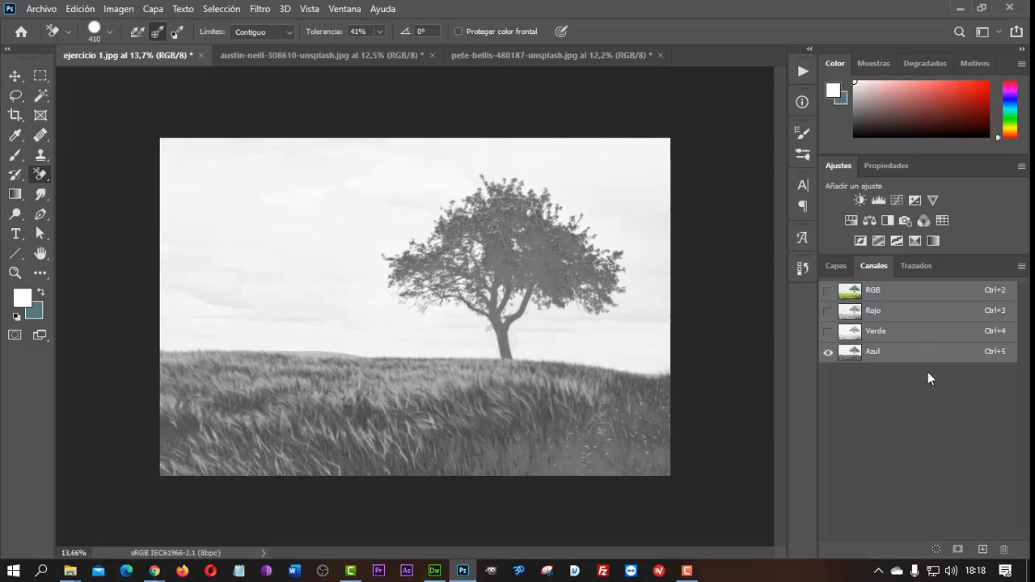
Step: Duplicate the Azul channel as Azul copia, then show Azul copia and hide Azul
right_click(879, 354)
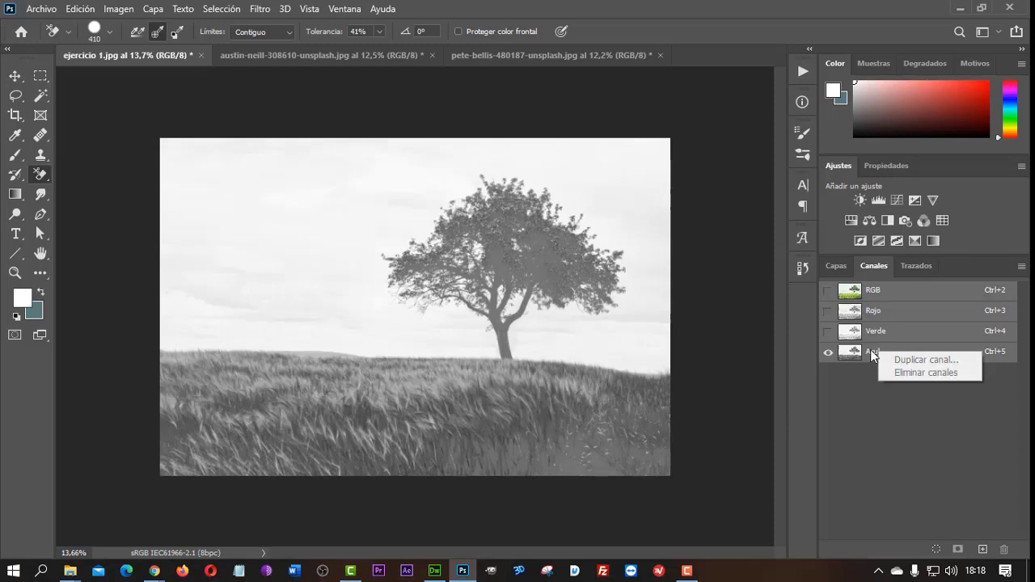
left_click(871, 352)
right_click(871, 353)
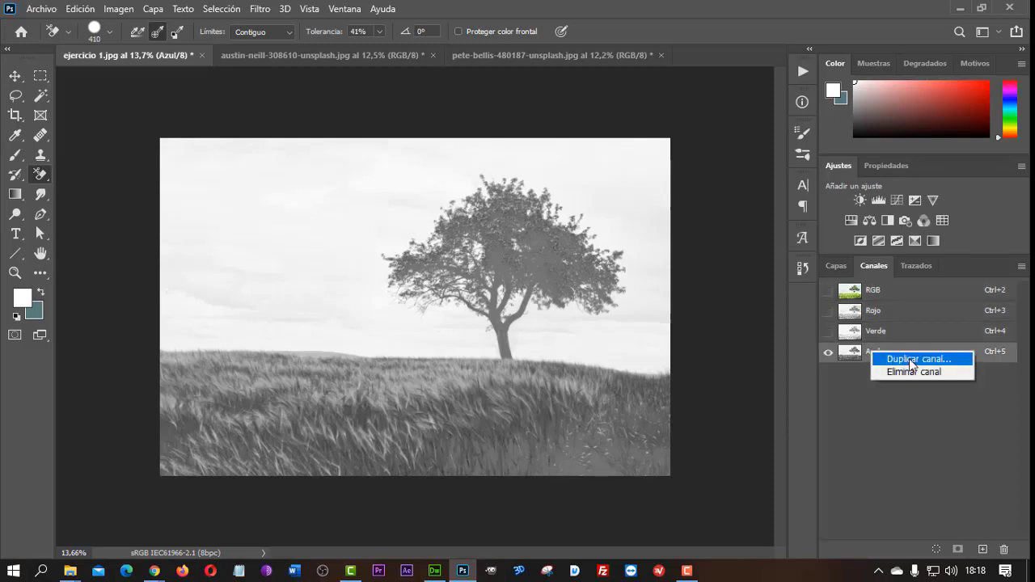
left_click(912, 361)
left_click(644, 149)
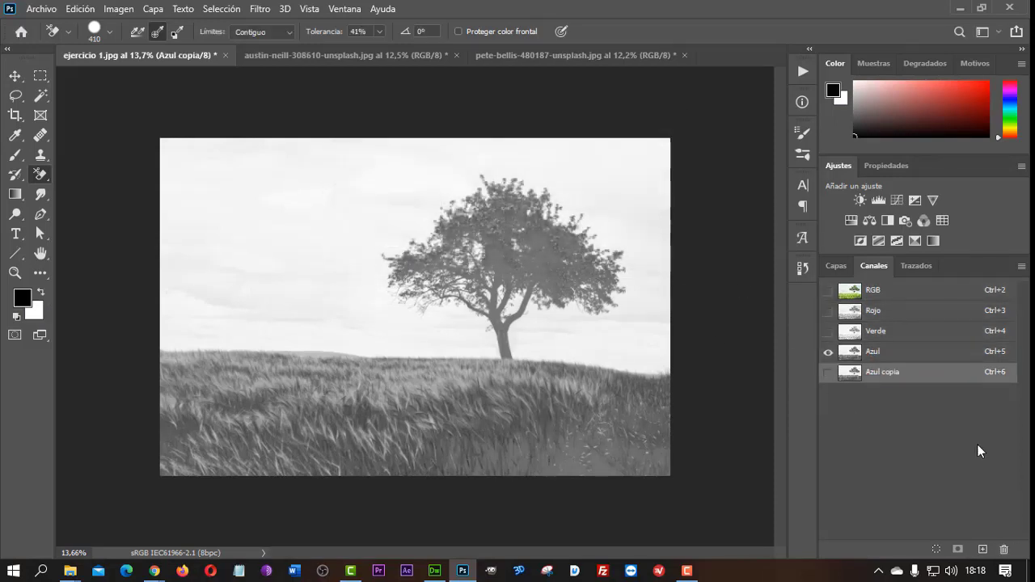
left_click(827, 373)
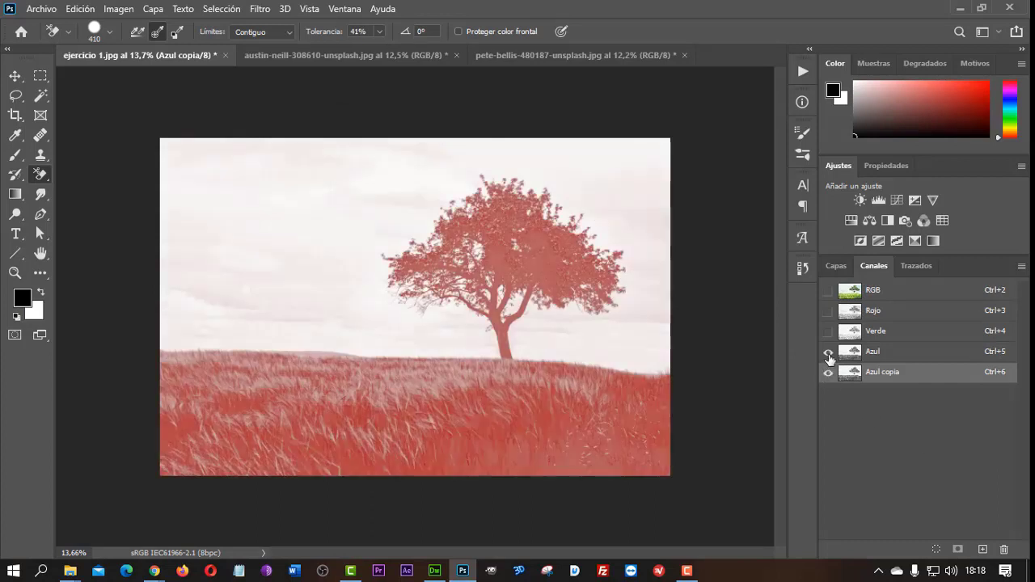
left_click(828, 352)
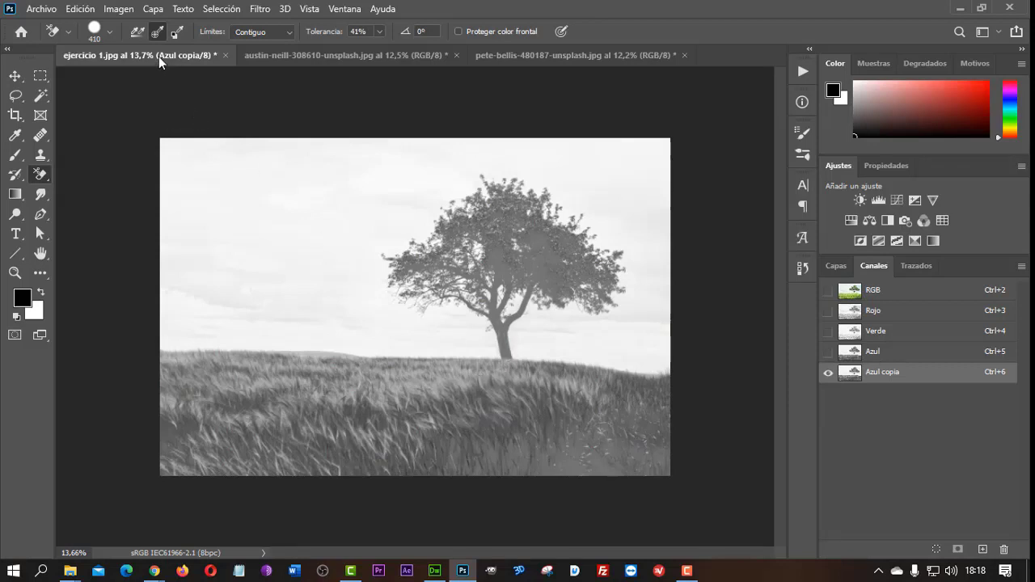
left_click(119, 10)
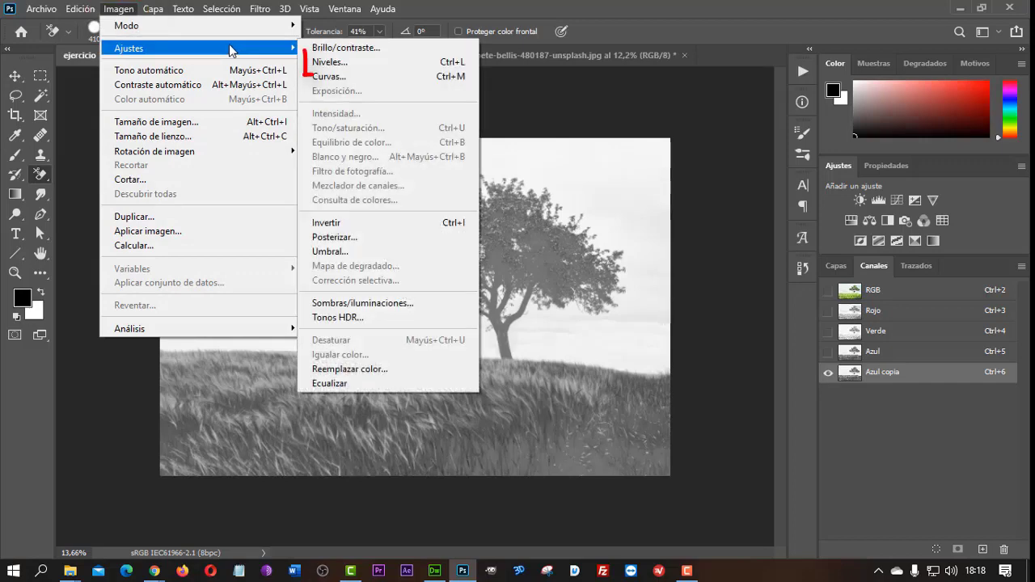
mouse_move(130, 49)
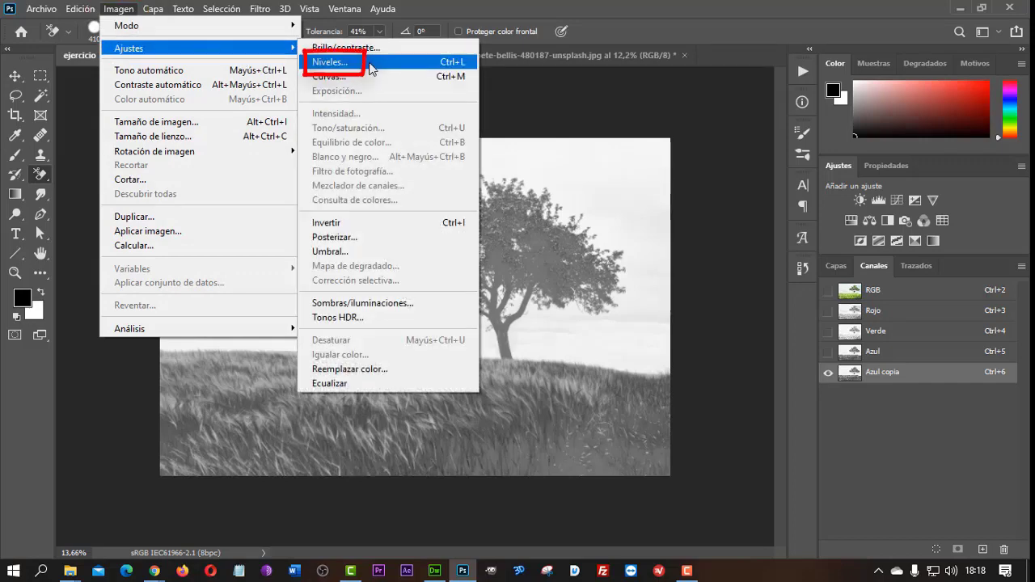
Step: Apply Levels with input values 84, 0,46 and 196 to the Azul copia channel
left_click(371, 67)
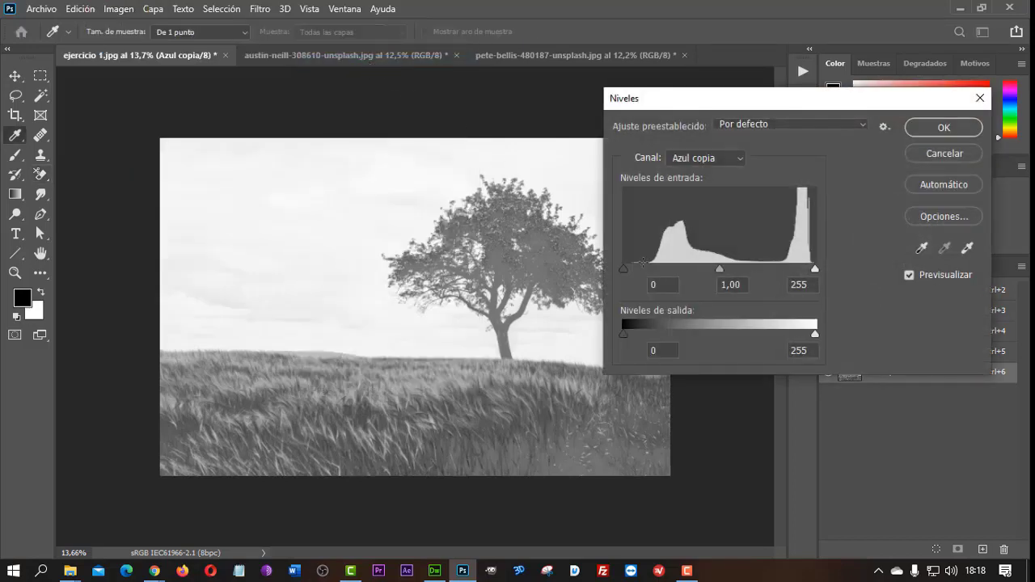
left_click_drag(797, 102, 742, 71)
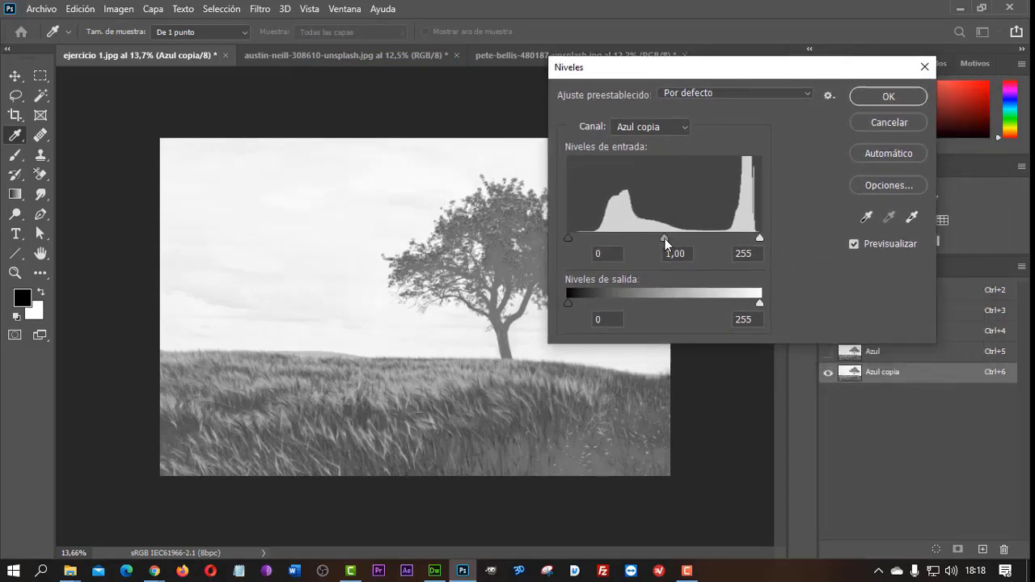
mouse_move(664, 238)
left_mouse_down()
mouse_move(598, 236)
mouse_move(715, 236)
mouse_move(706, 236)
left_mouse_up()
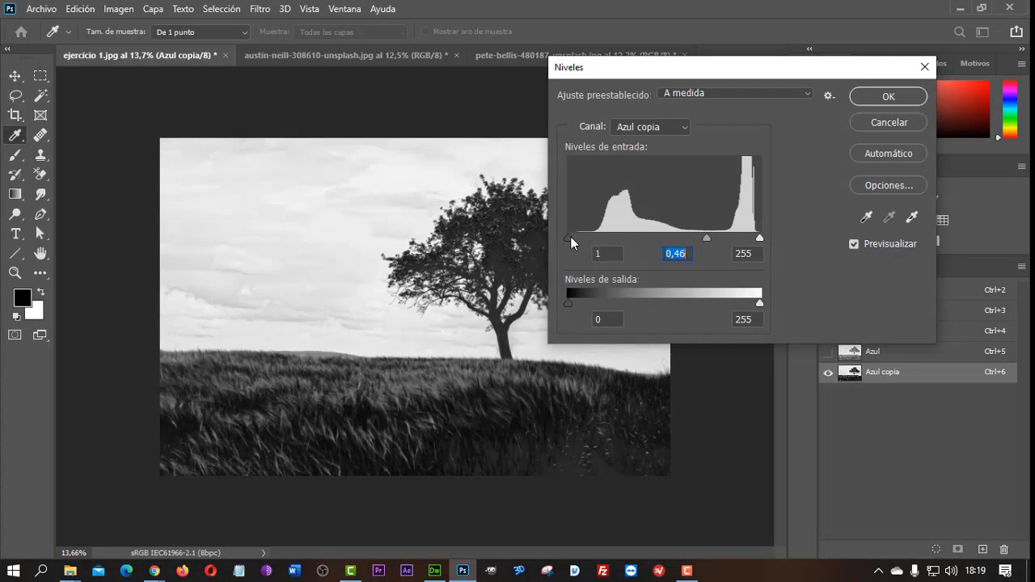
left_click_drag(570, 237, 632, 242)
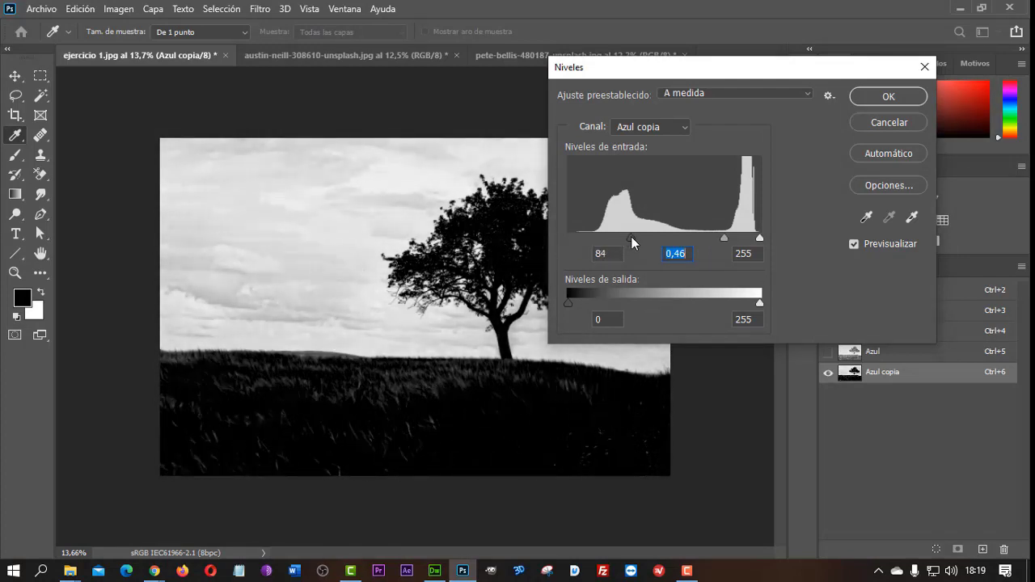
left_click(632, 236)
left_click_drag(757, 237, 721, 238)
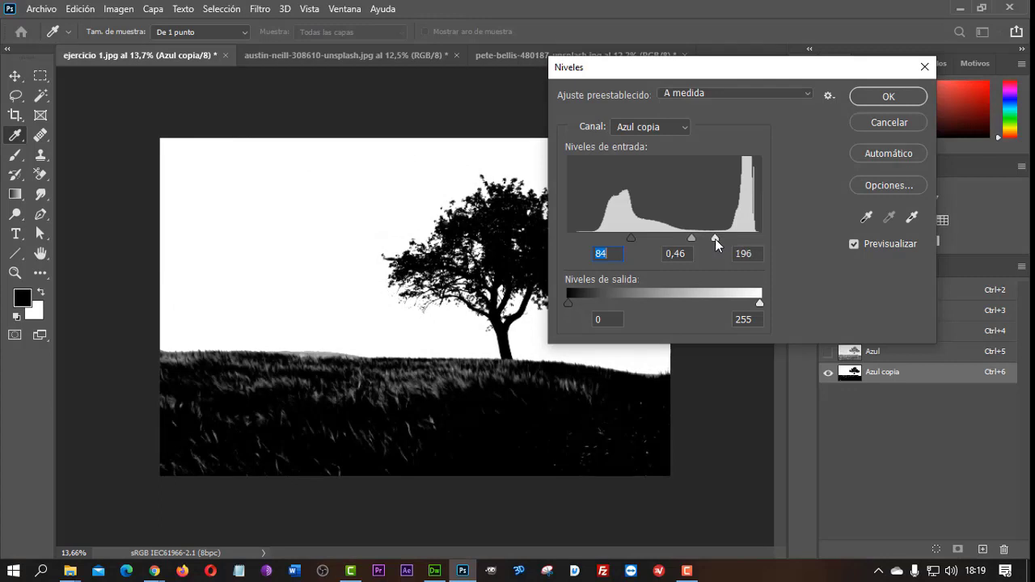
left_click(715, 237)
mouse_move(730, 73)
left_mouse_down()
mouse_move(841, 294)
mouse_move(856, 360)
mouse_move(854, 109)
left_mouse_up()
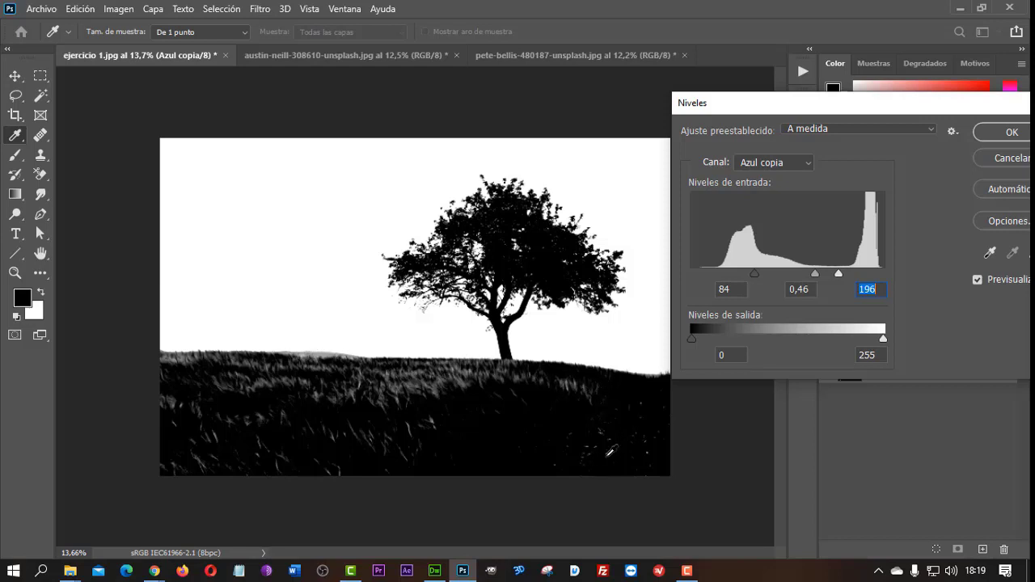
left_click_drag(921, 107, 854, 99)
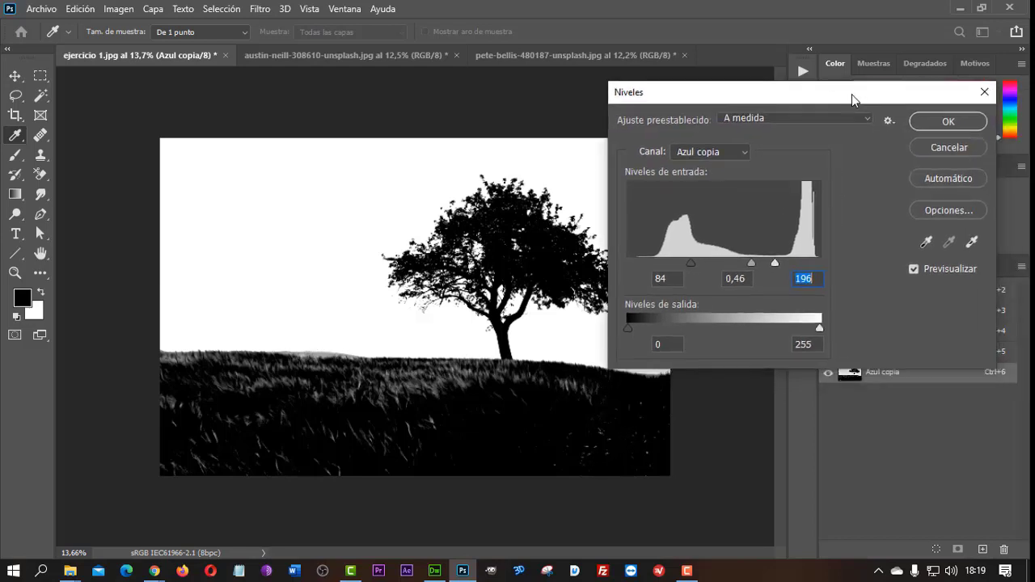
left_click(947, 122)
key("e")
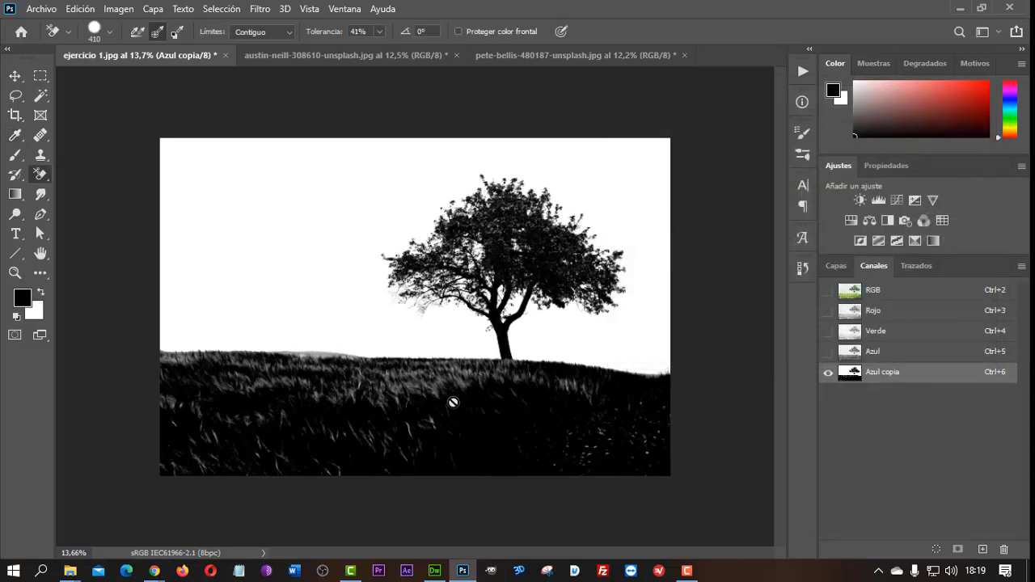
Step: Paint the horizon, hill and lower grass solid black with a 231 px brush
left_click(16, 156)
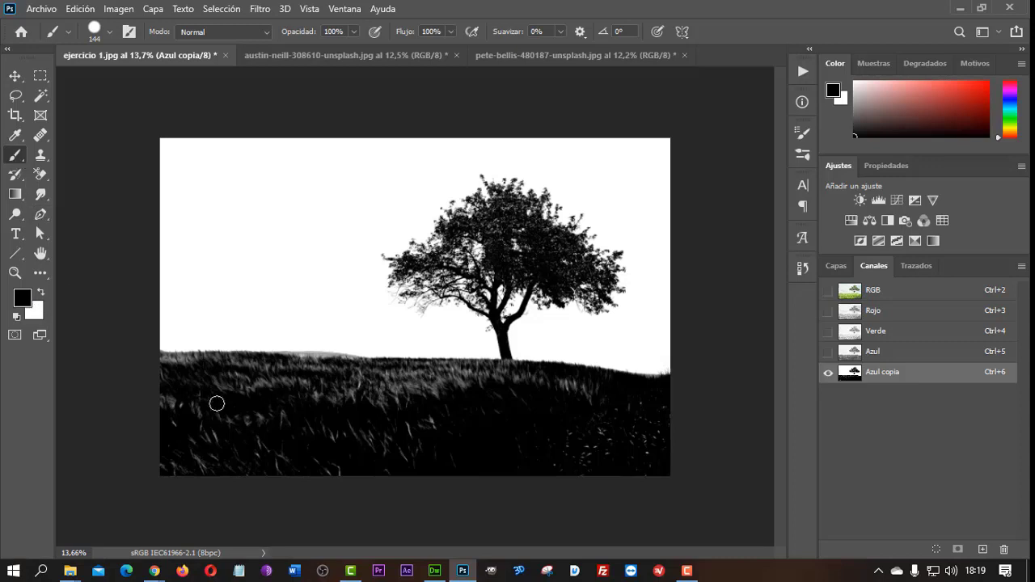
left_click(99, 31)
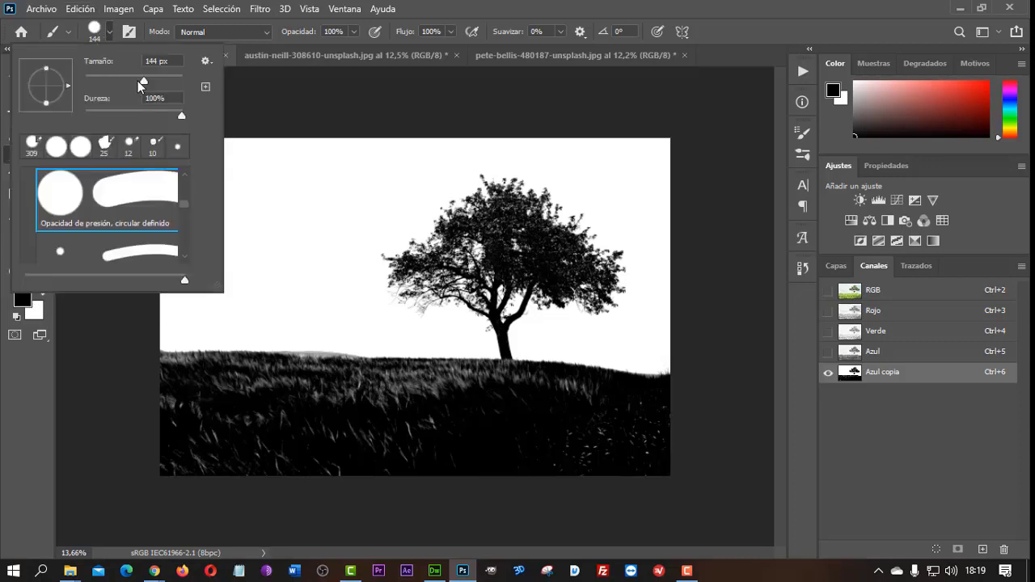
left_click_drag(142, 83, 159, 82)
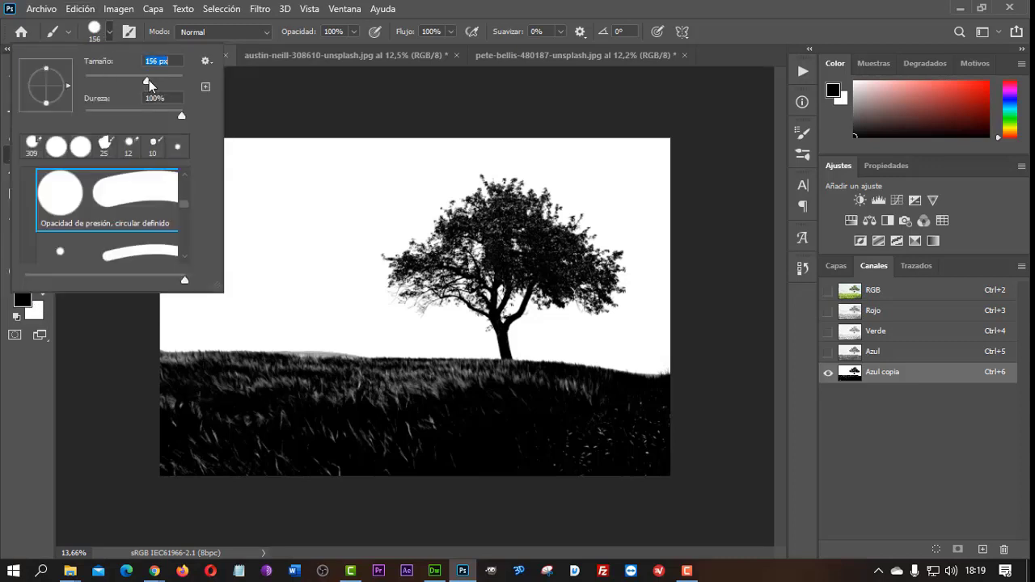
left_click(208, 416)
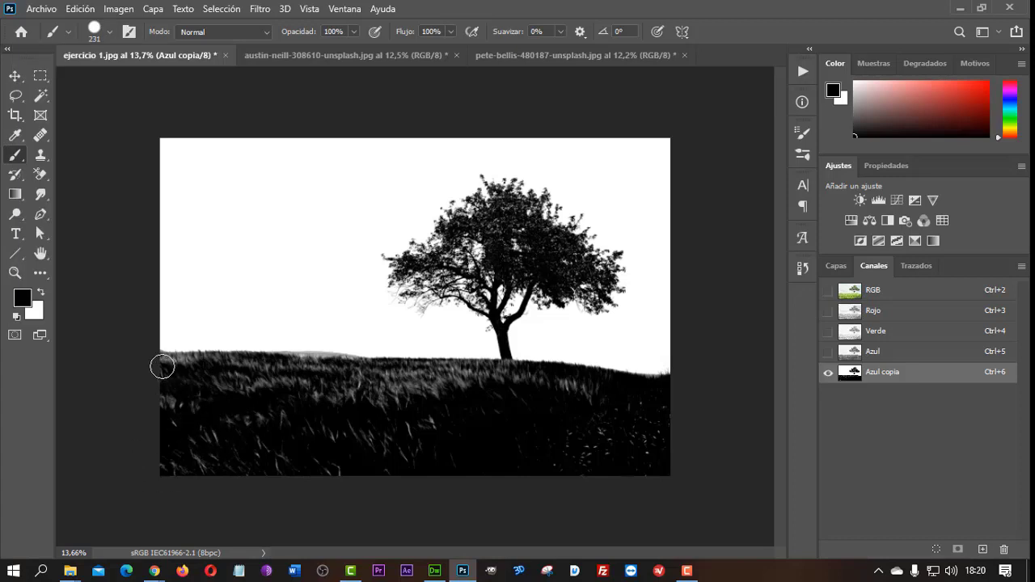
left_click_drag(160, 366, 516, 373)
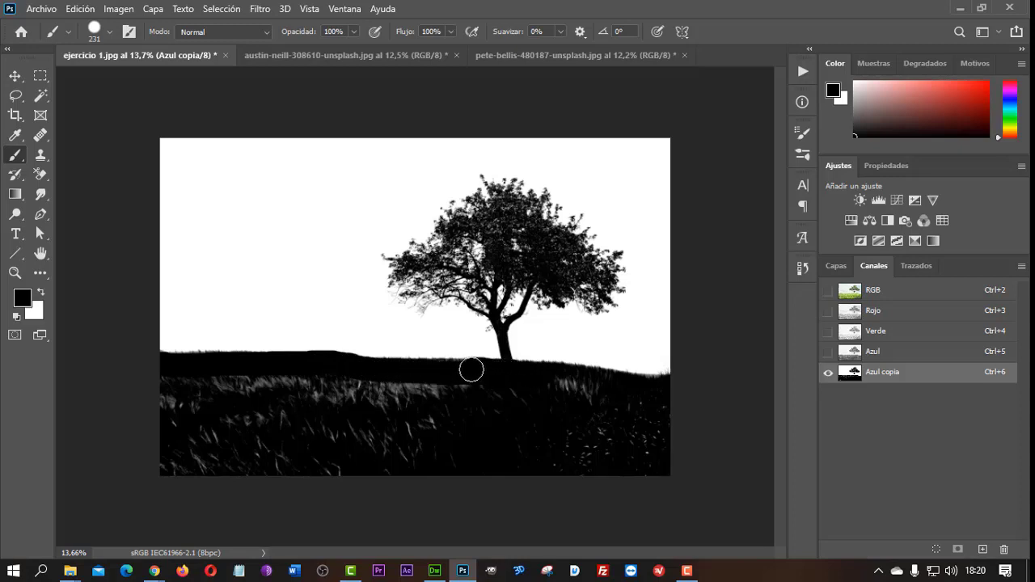
left_click_drag(442, 376, 668, 385)
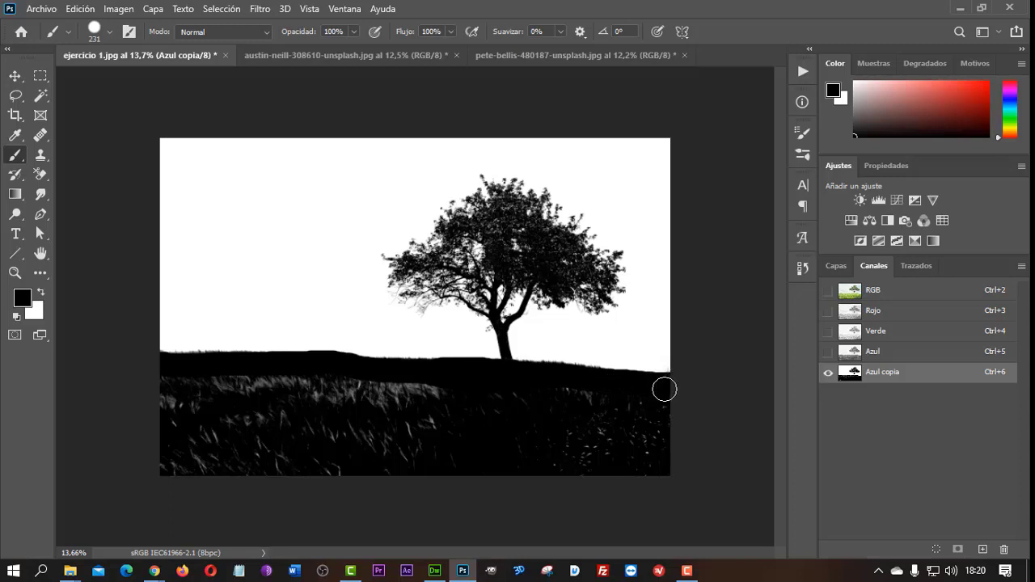
mouse_move(389, 467)
left_mouse_down()
mouse_move(173, 464)
mouse_move(526, 461)
mouse_move(224, 441)
mouse_move(474, 423)
mouse_move(293, 386)
mouse_move(495, 392)
mouse_move(652, 418)
mouse_move(239, 387)
mouse_move(226, 401)
mouse_move(298, 425)
mouse_move(183, 451)
mouse_move(246, 449)
left_mouse_up()
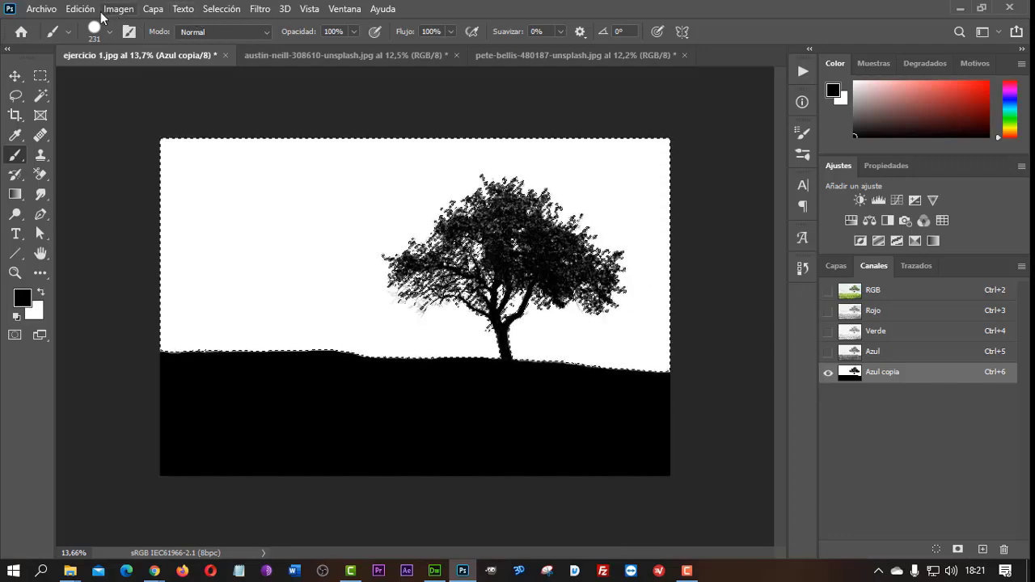
Step: Invert the selection to the tree and grass, show RGB, hide Azul copia, and return to Layers
key("ctrl+i")
left_click(219, 10)
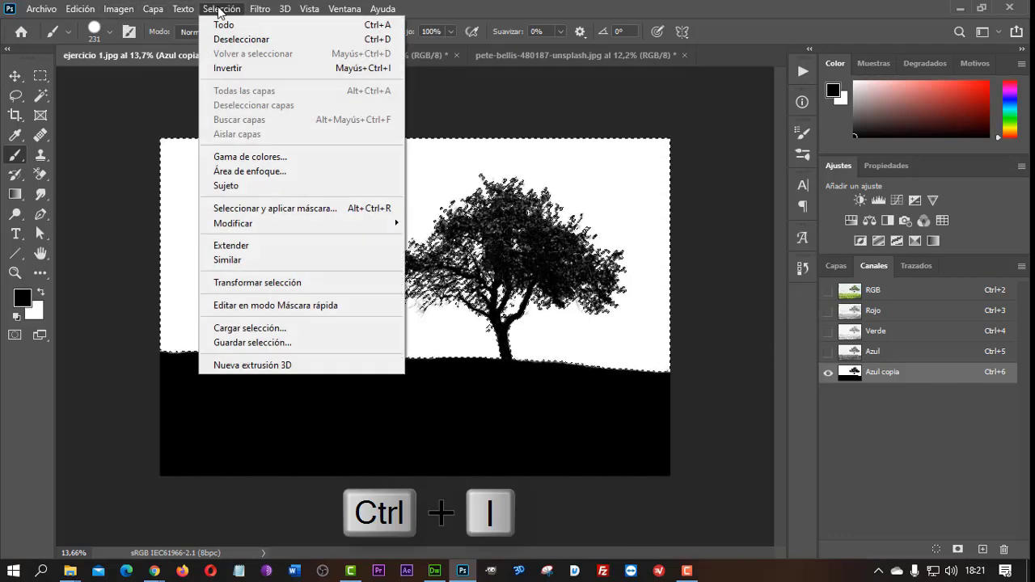
left_click(227, 68)
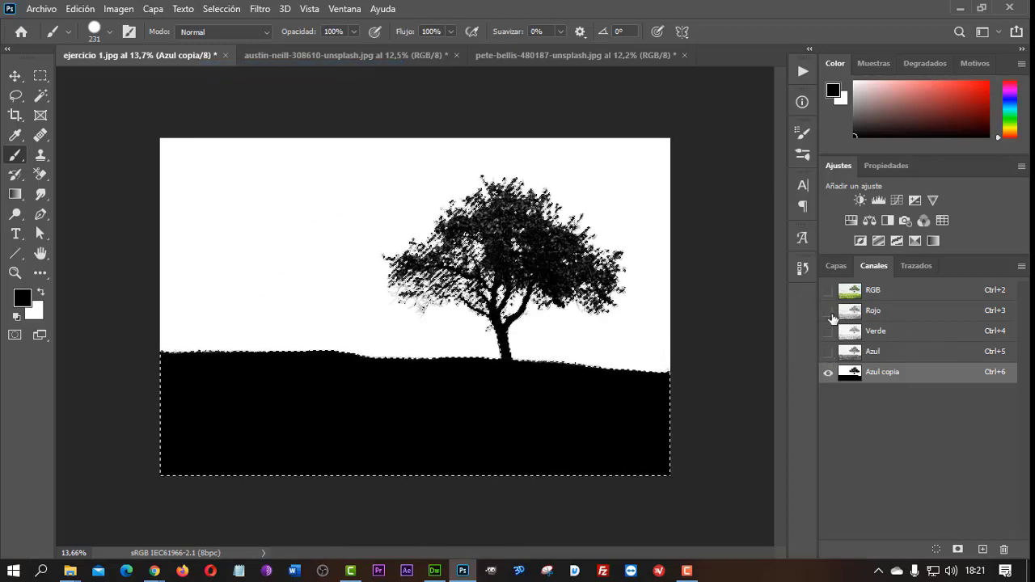
left_click(828, 290)
left_click(828, 372)
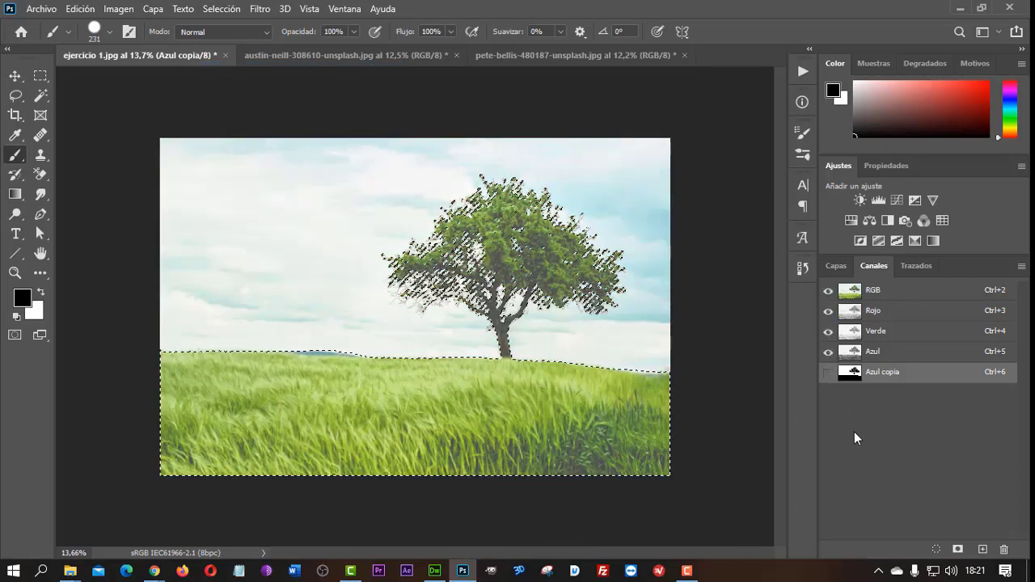
left_click(836, 265)
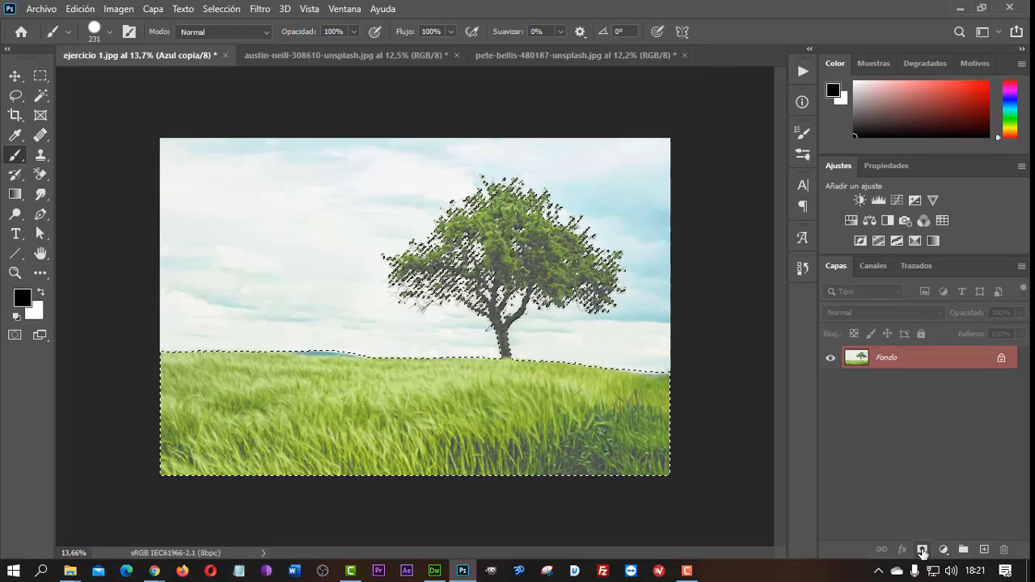
Step: Unlock Fondo into Capa 0 and add a layer mask hiding the sky
left_click(1000, 357)
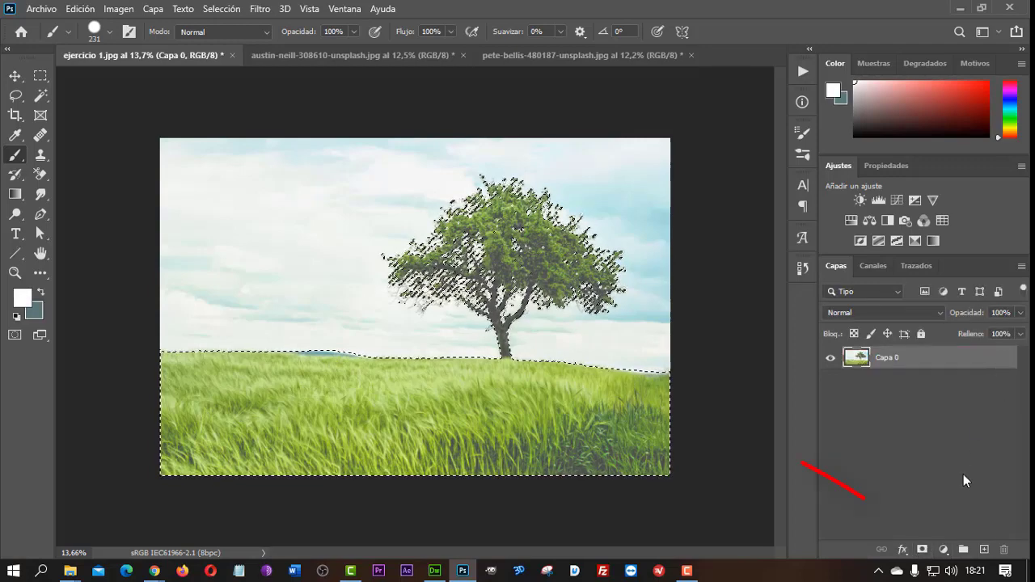
left_click(921, 549)
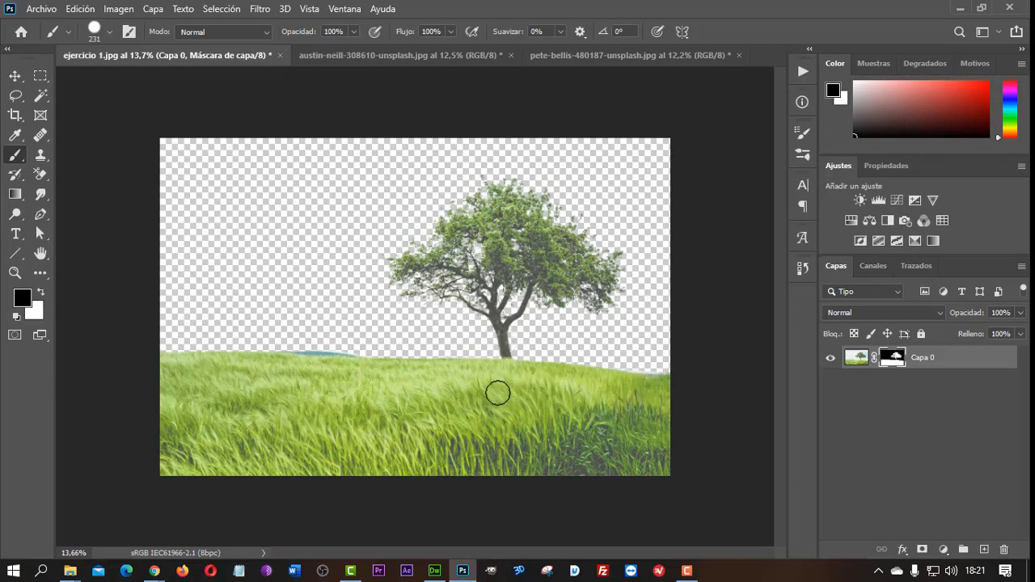
scroll(498, 391, "up", 3)
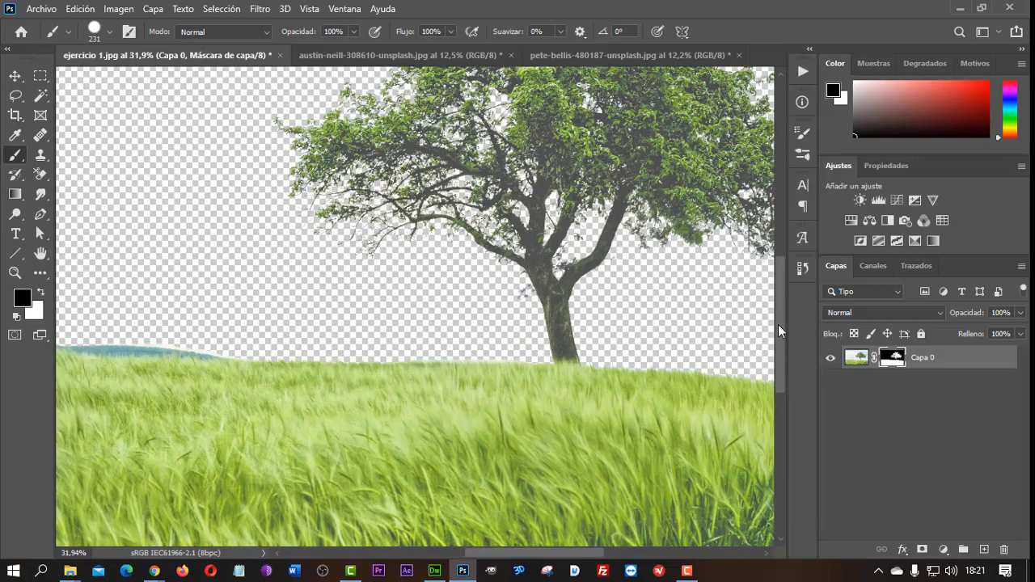
left_click_drag(778, 324, 785, 289)
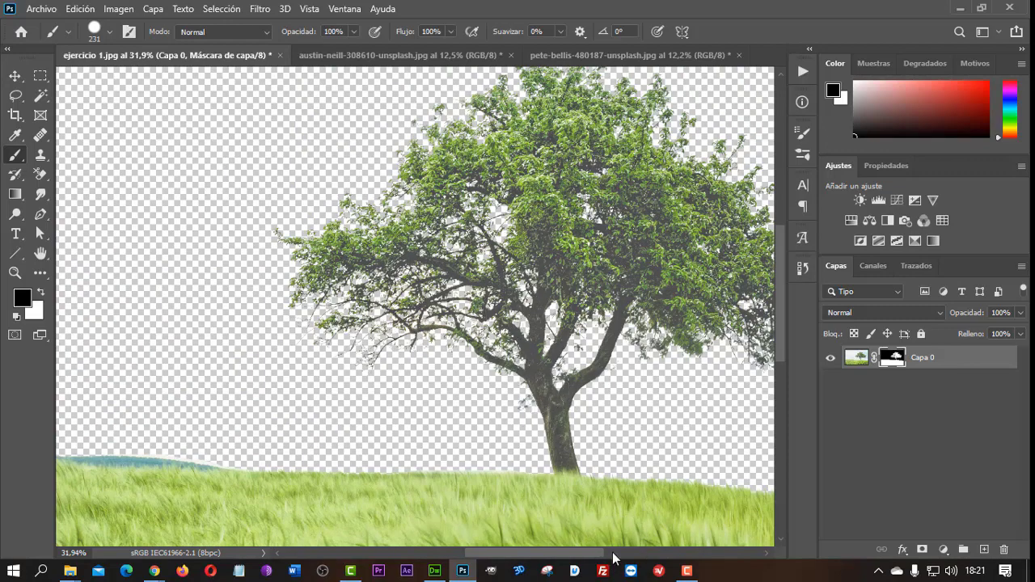
left_click_drag(566, 553, 527, 552)
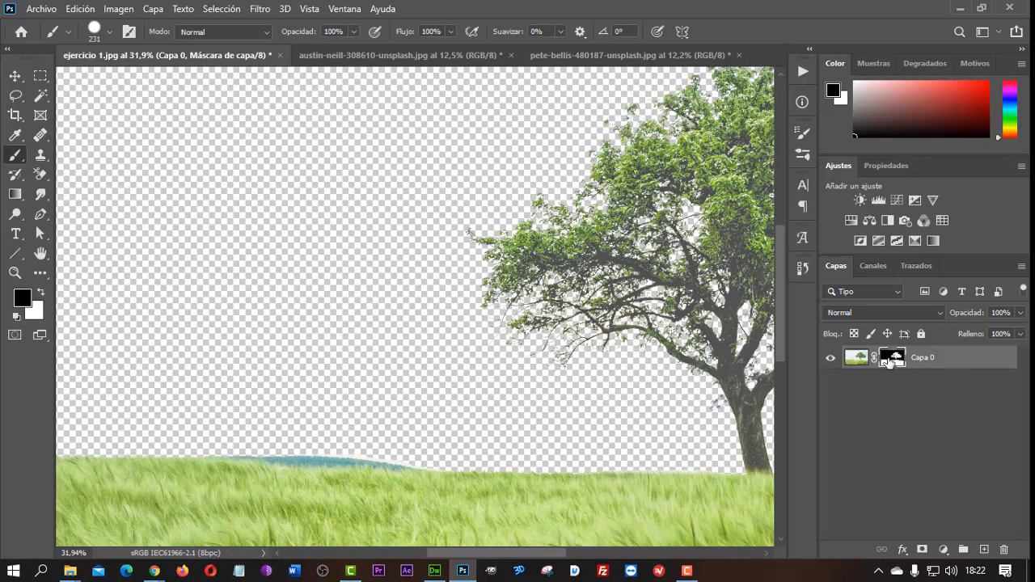
scroll(304, 348, "down", 1)
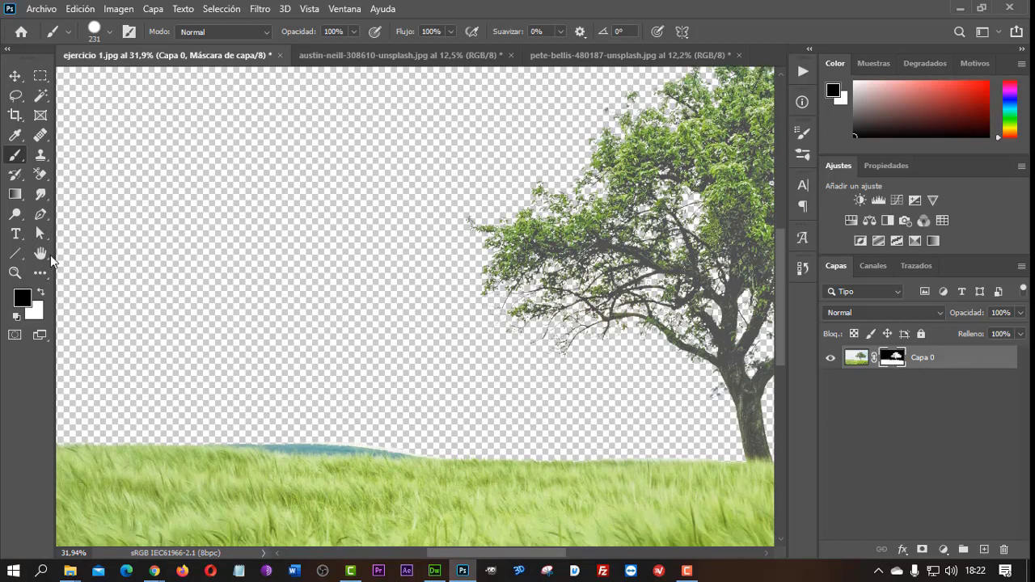
Step: Set the brush size to 23 px and zoom out to fit the whole image
left_click(99, 32)
type("23")
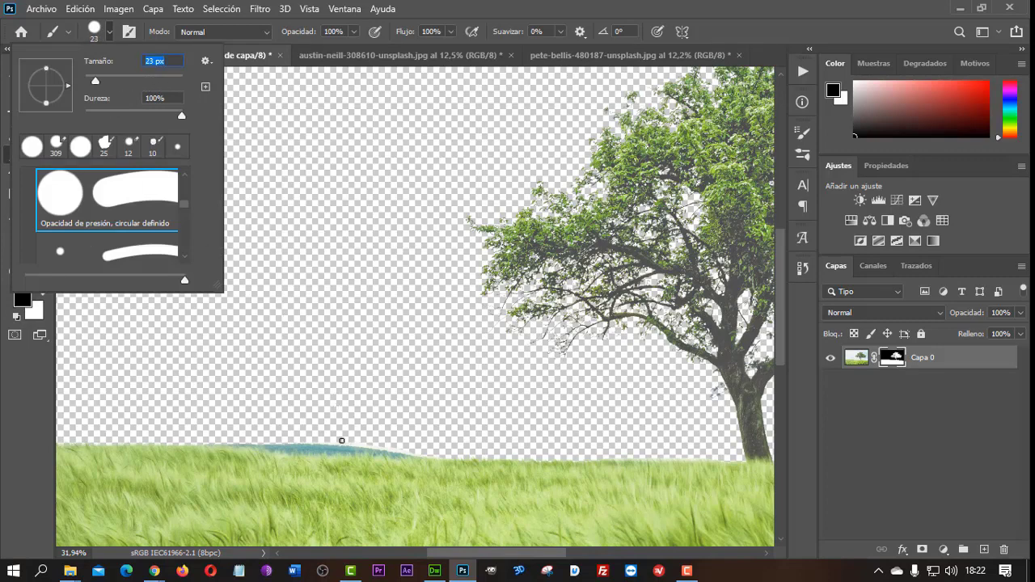
key("Return")
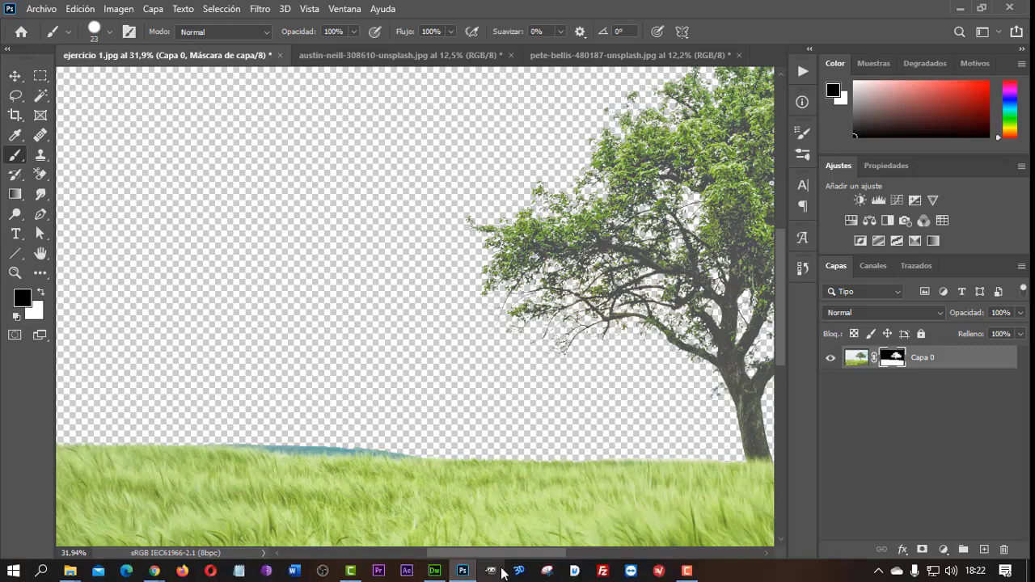
scroll(446, 400, "down", 3)
scroll(448, 398, "down", 3)
scroll(448, 397, "down", 2)
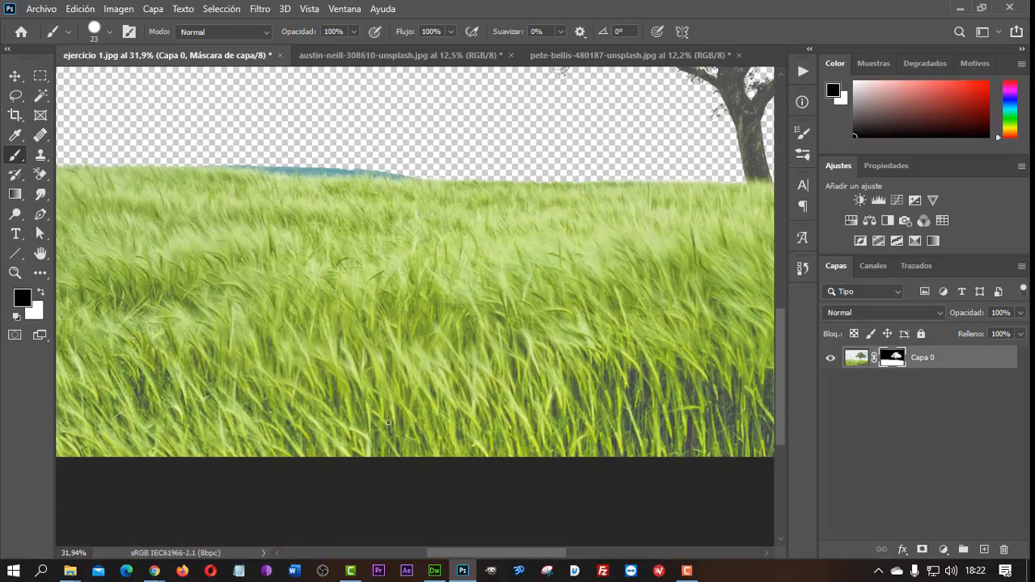
key("ctrl+0")
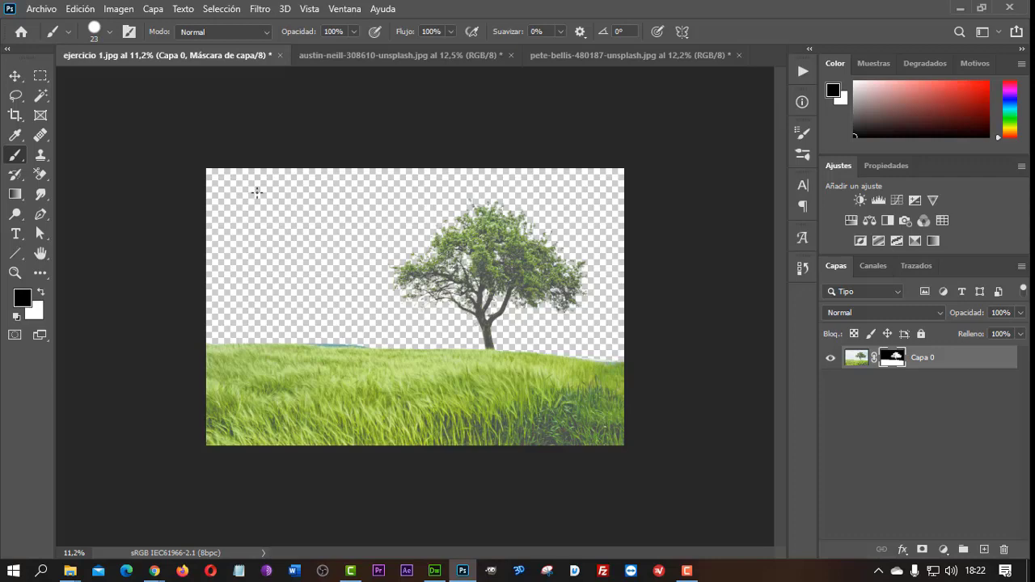
Step: Place the blue-sky-with-clouds image from the TEXTURAS folder as an embedded layer
left_click(45, 9)
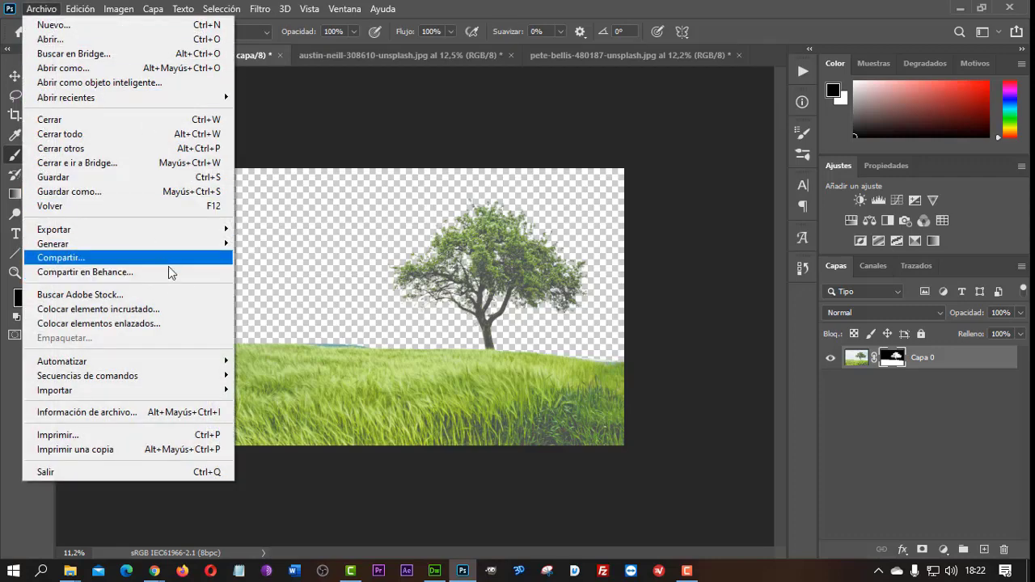
left_click(127, 311)
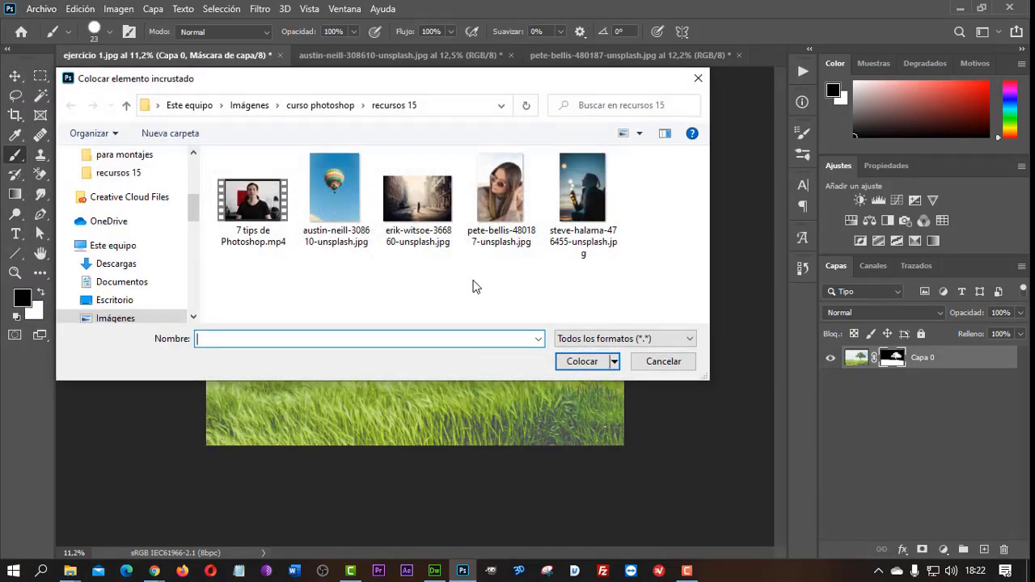
scroll(137, 218, "up", 2)
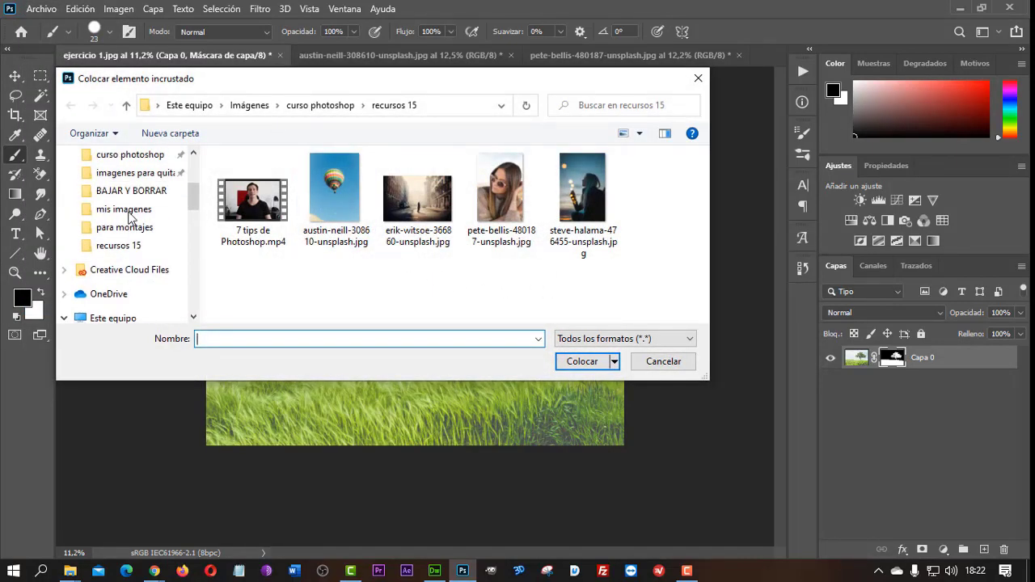
left_click(131, 209)
scroll(304, 281, "down", 2)
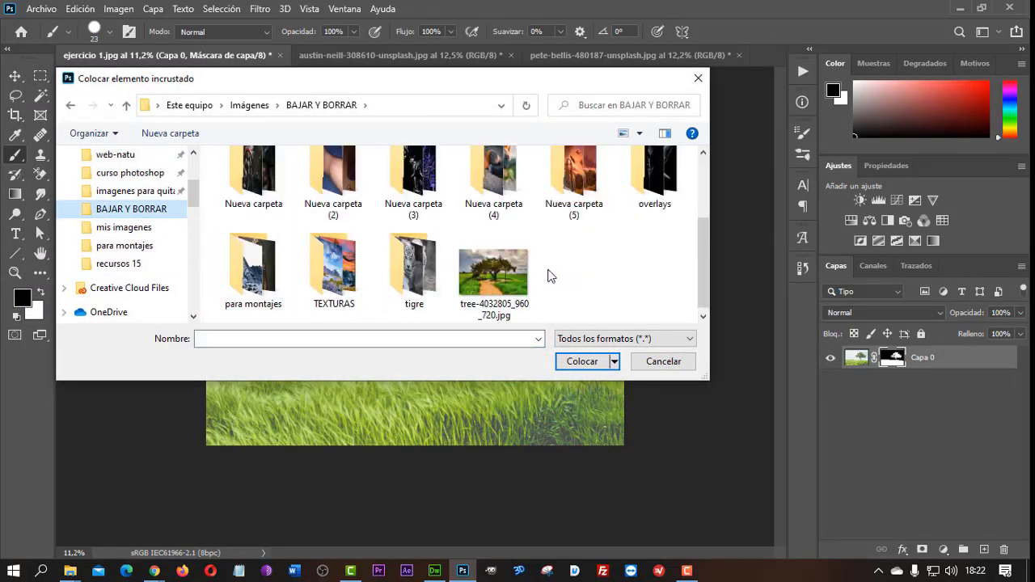
double_click(327, 313)
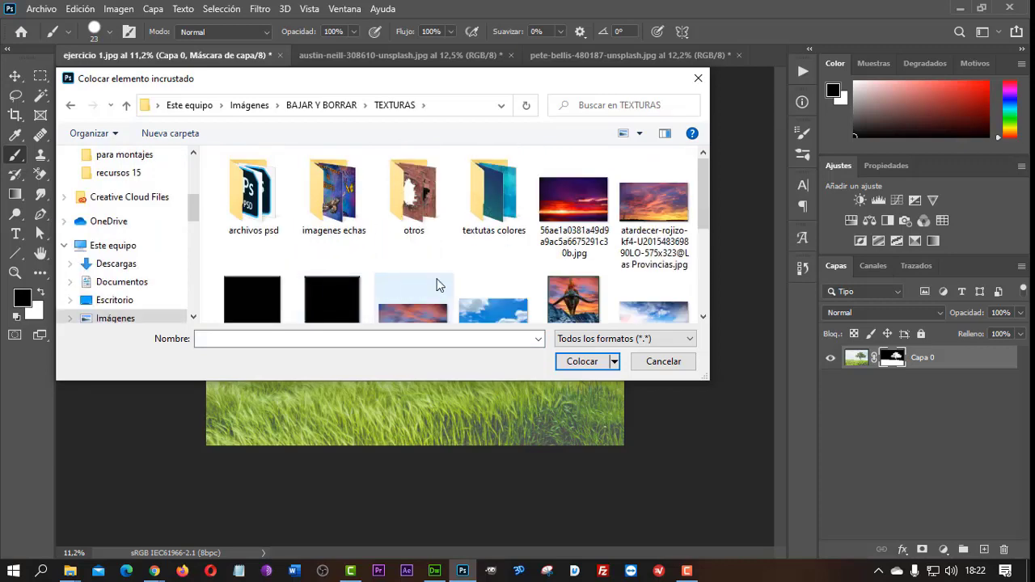
scroll(460, 275, "down", 1)
left_click(501, 257)
left_click(584, 362)
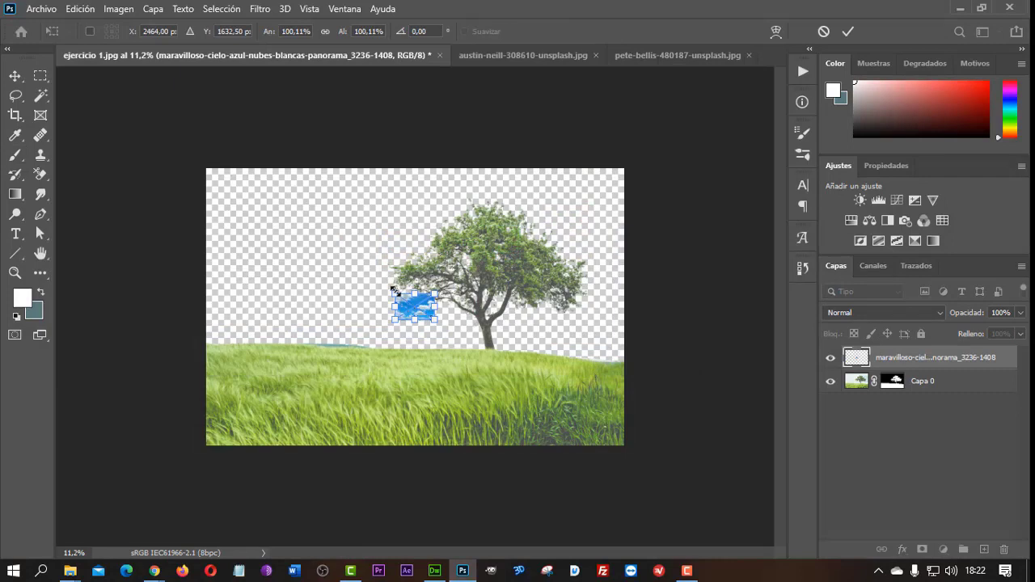
Step: Stretch the sky image to cover the canvas, commit it, and move it below Capa 0
left_click_drag(392, 291, 190, 177)
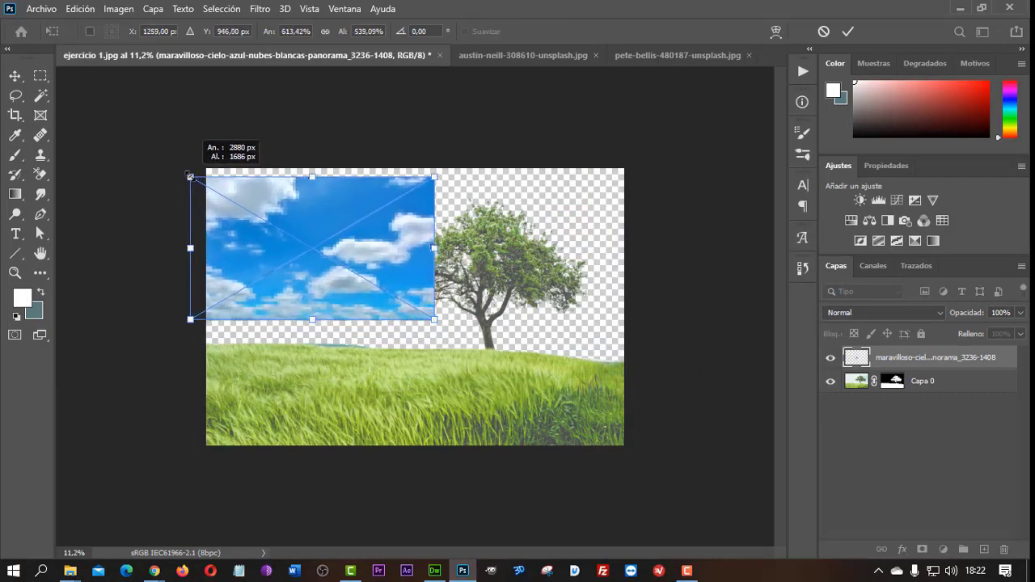
left_click_drag(433, 248, 651, 247)
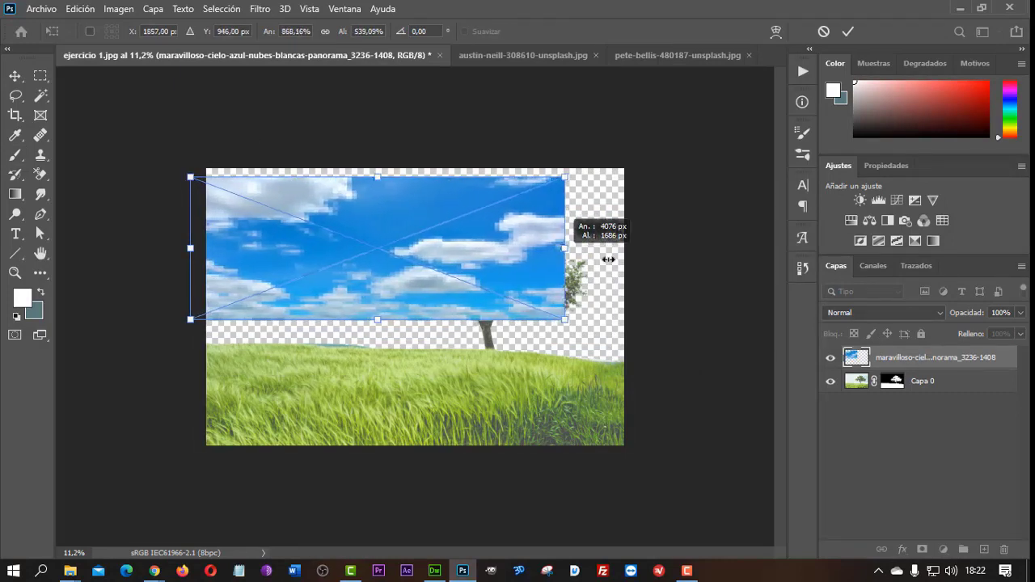
left_click_drag(419, 318, 420, 355)
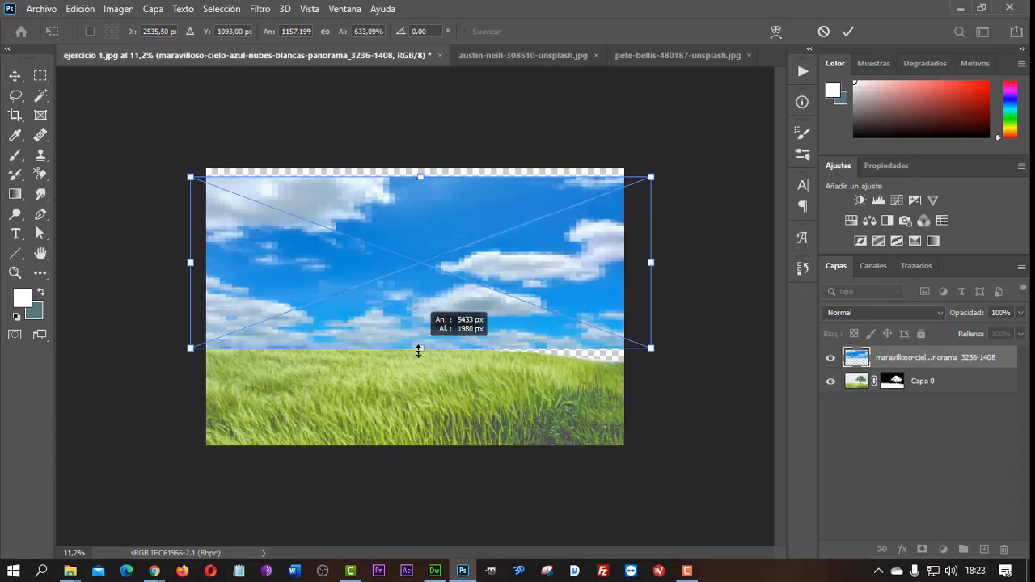
left_click_drag(420, 176, 421, 160)
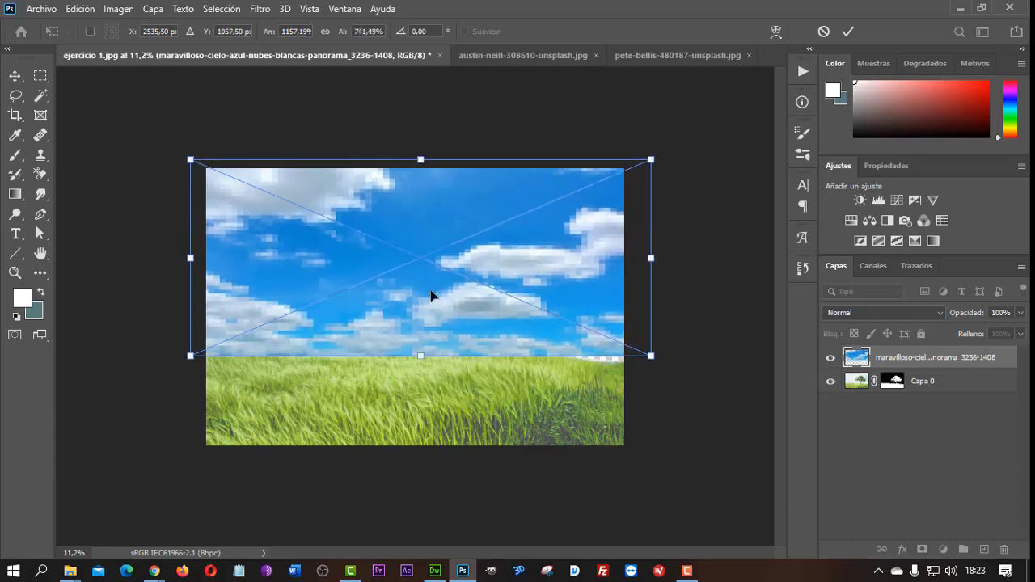
left_click_drag(420, 356, 420, 372)
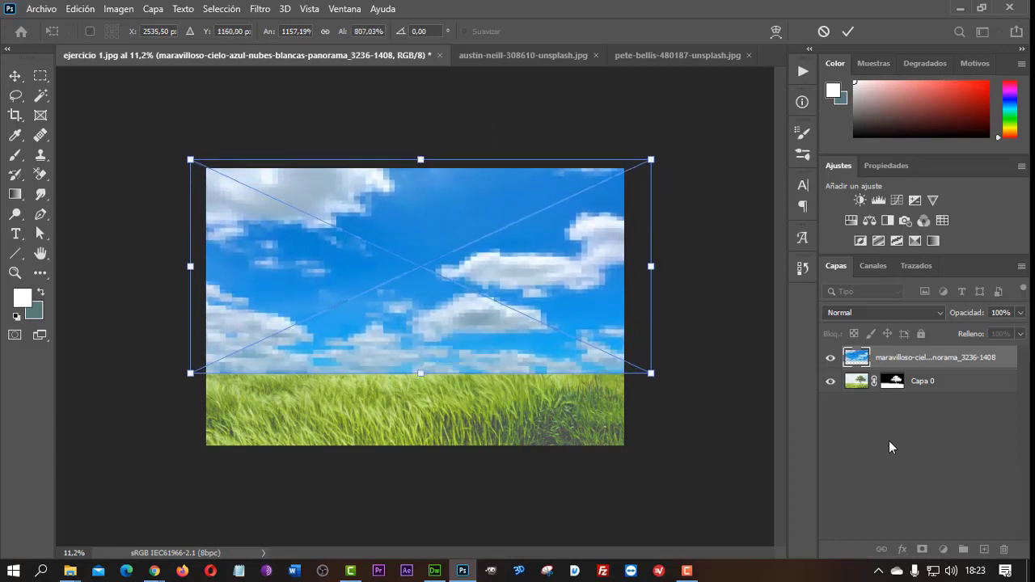
left_click(848, 31)
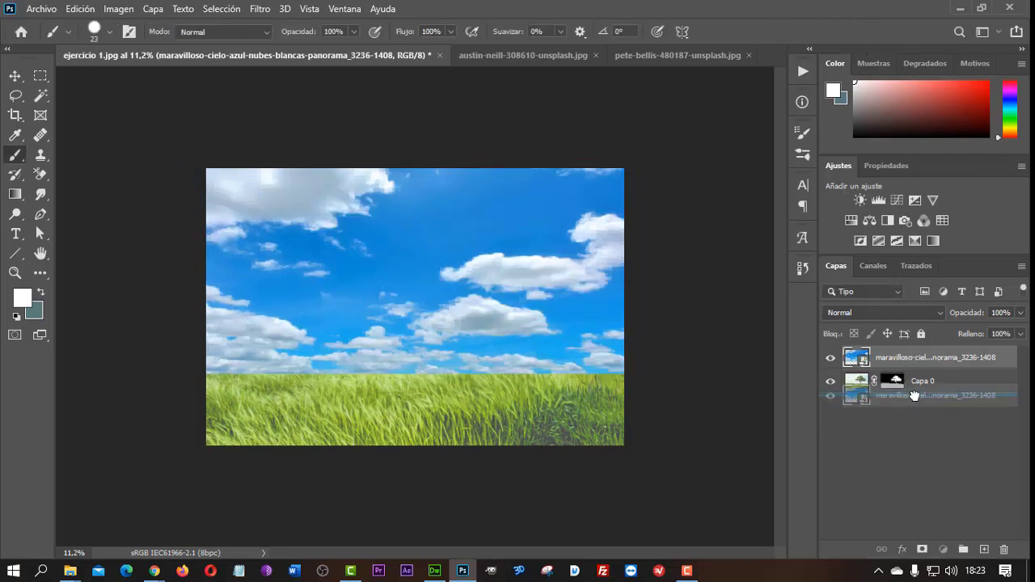
left_click_drag(935, 359, 938, 396)
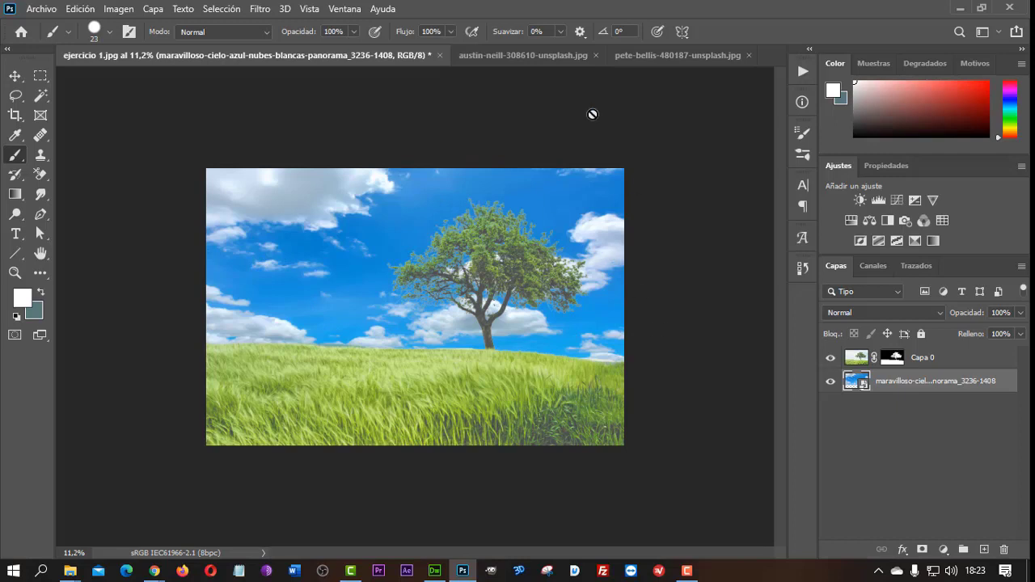
left_click(529, 57)
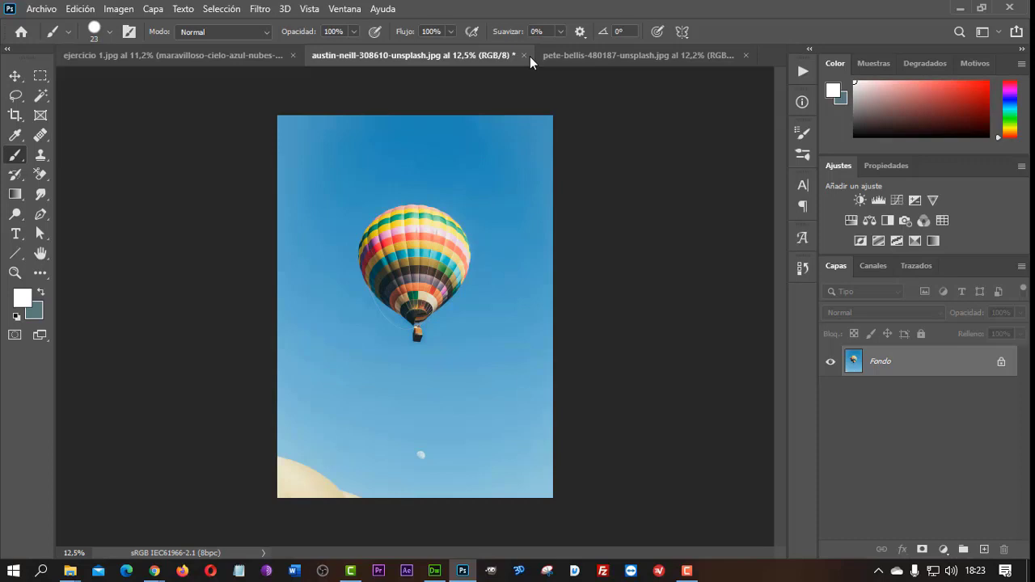
Step: Set the Background Eraser to 100% tolerance, test a stroke on the balloon, and undo it
left_click(46, 184)
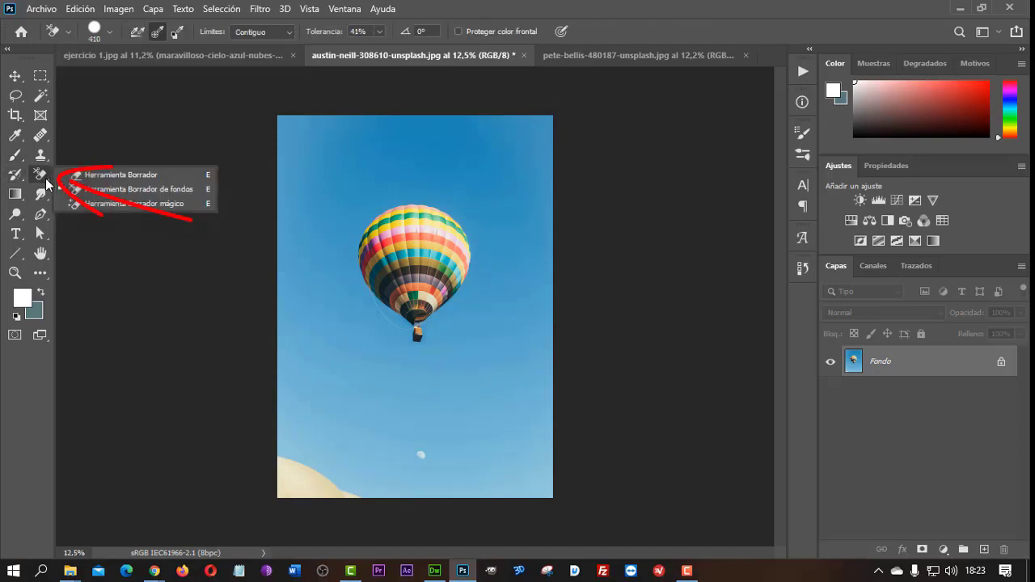
left_click(170, 189)
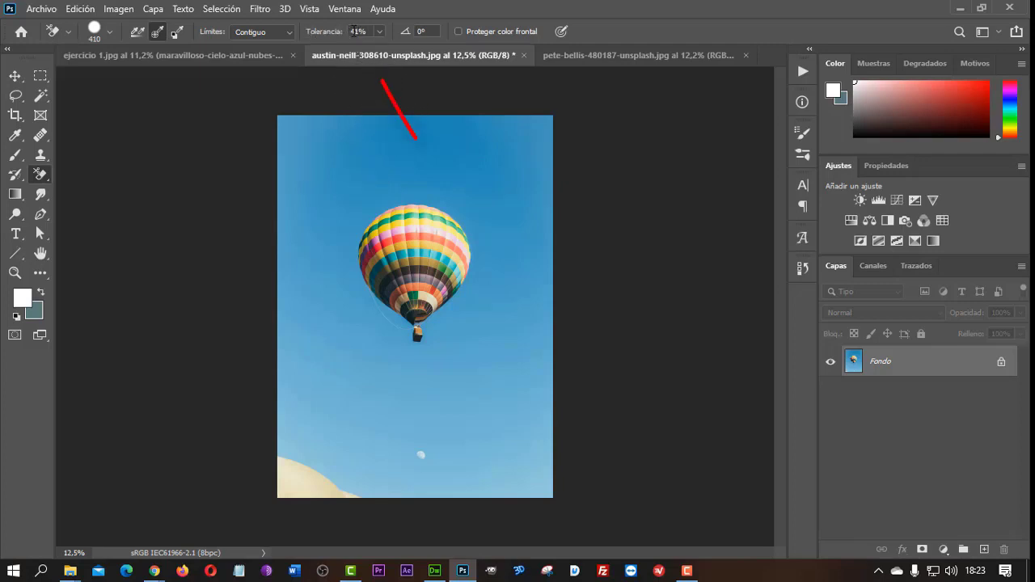
left_click(381, 30)
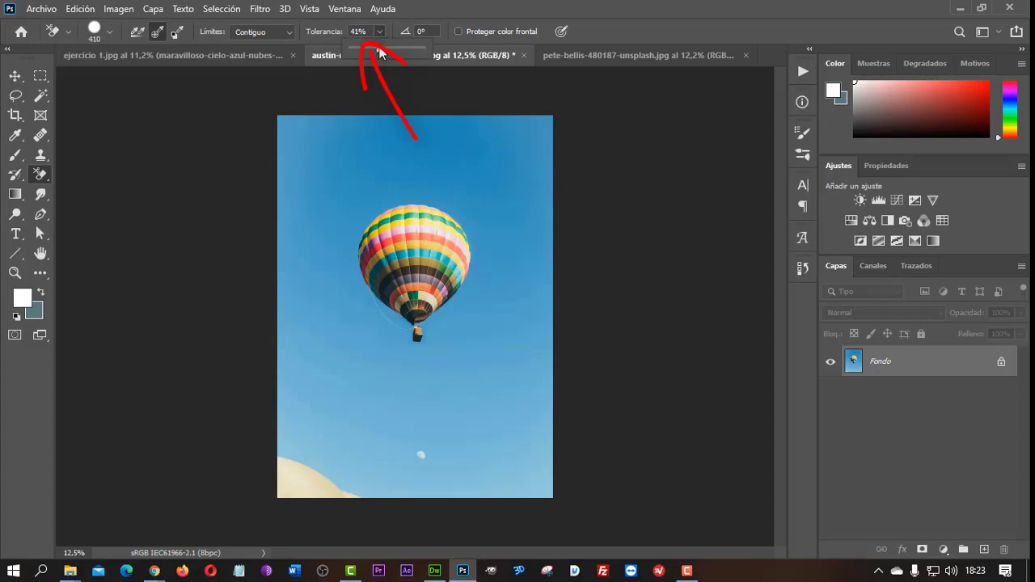
left_click(434, 185)
mouse_move(434, 194)
left_mouse_down()
mouse_move(413, 304)
mouse_move(428, 215)
left_mouse_up()
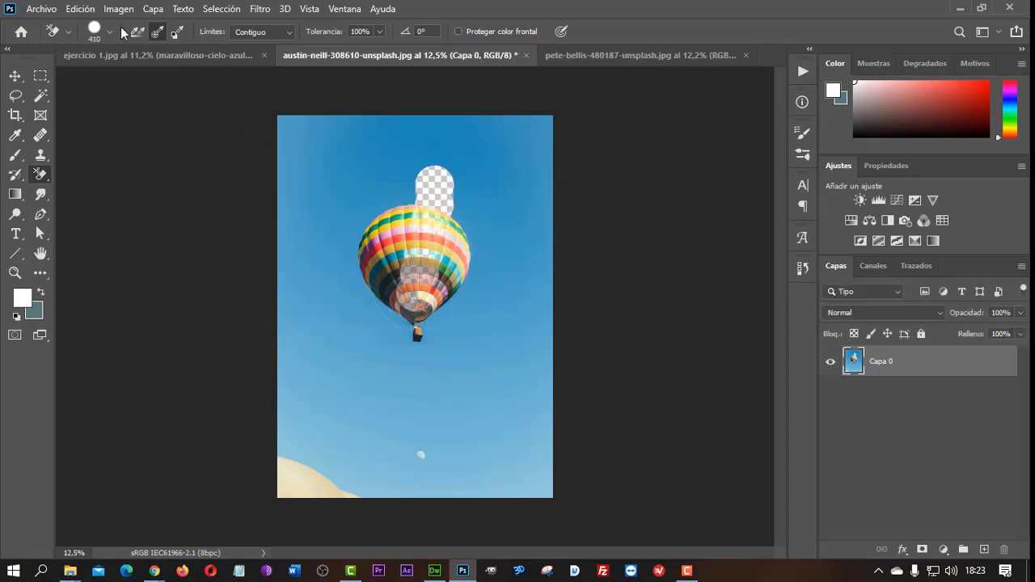
key("ctrl+z")
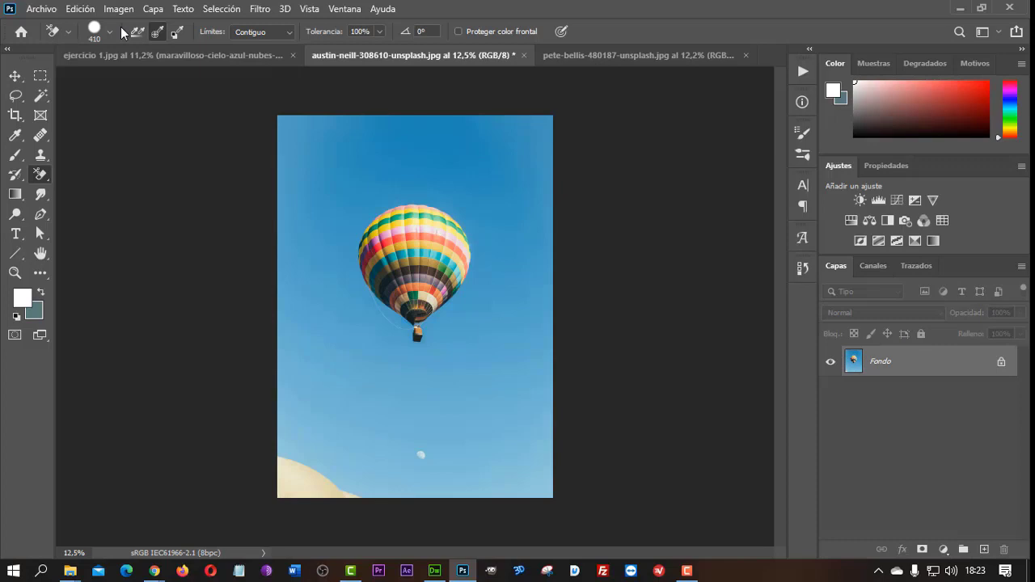
Step: At 31% tolerance, erase the sky above, below and left of the balloon
left_click(383, 31)
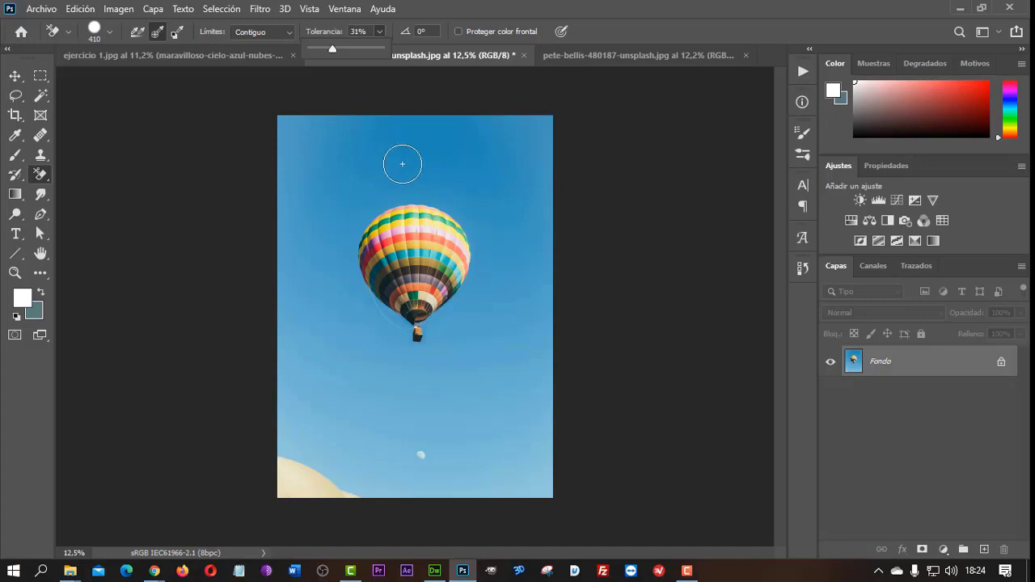
left_click(399, 163)
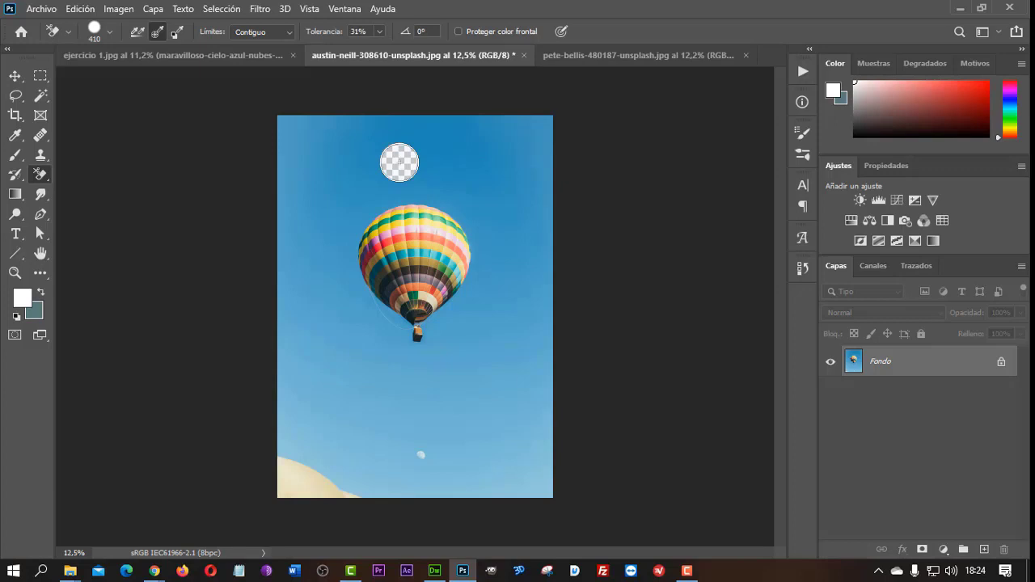
left_click(414, 172)
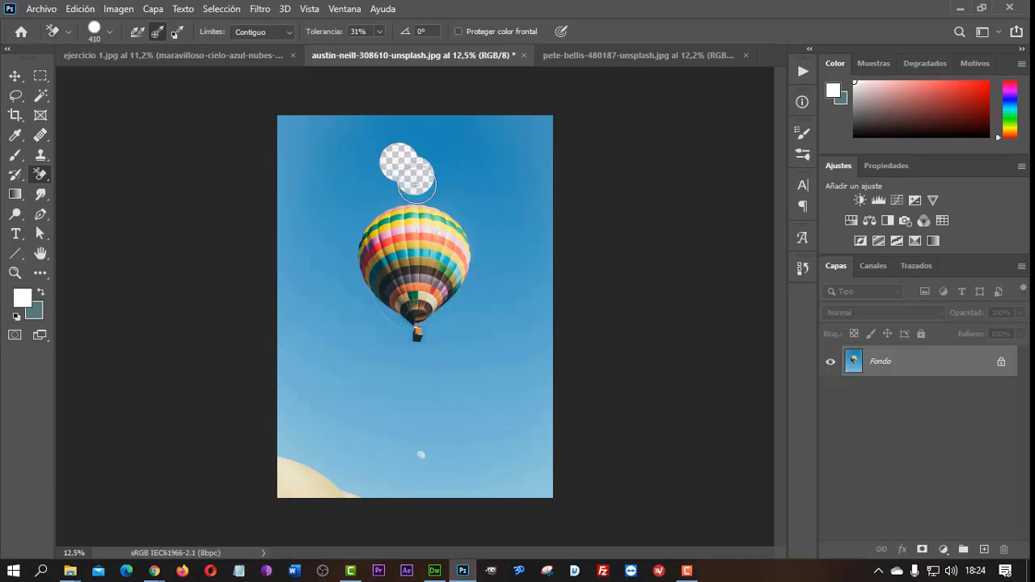
mouse_move(419, 193)
left_mouse_down()
mouse_move(472, 219)
mouse_move(469, 252)
mouse_move(483, 244)
mouse_move(466, 291)
mouse_move(426, 337)
mouse_move(406, 338)
mouse_move(387, 317)
mouse_move(414, 320)
mouse_move(404, 348)
mouse_move(356, 283)
mouse_move(380, 297)
mouse_move(359, 275)
mouse_move(356, 230)
mouse_move(395, 194)
left_mouse_up()
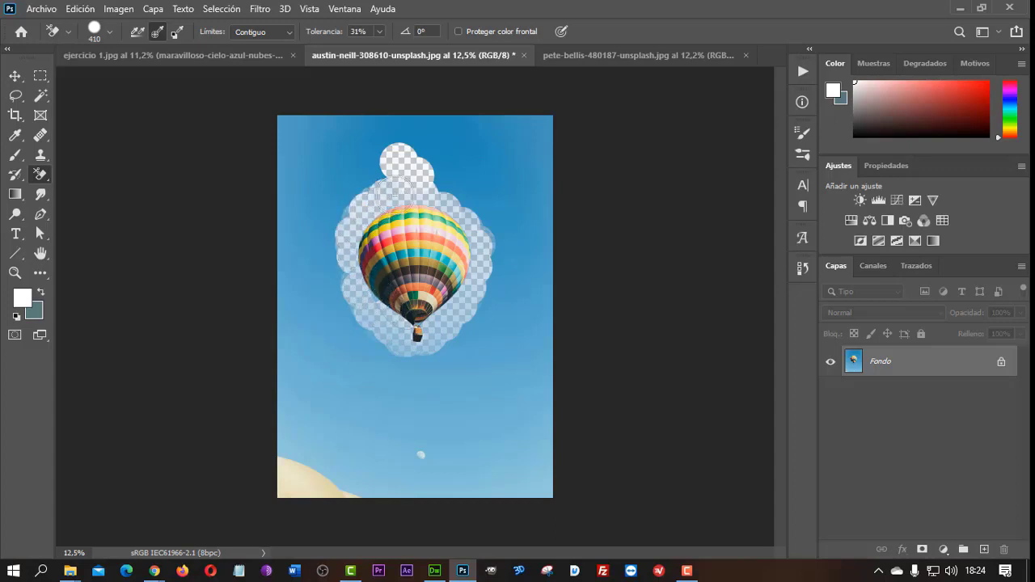
left_click_drag(387, 305, 443, 314)
mouse_move(351, 284)
left_mouse_down()
mouse_move(341, 293)
mouse_move(353, 333)
left_mouse_up()
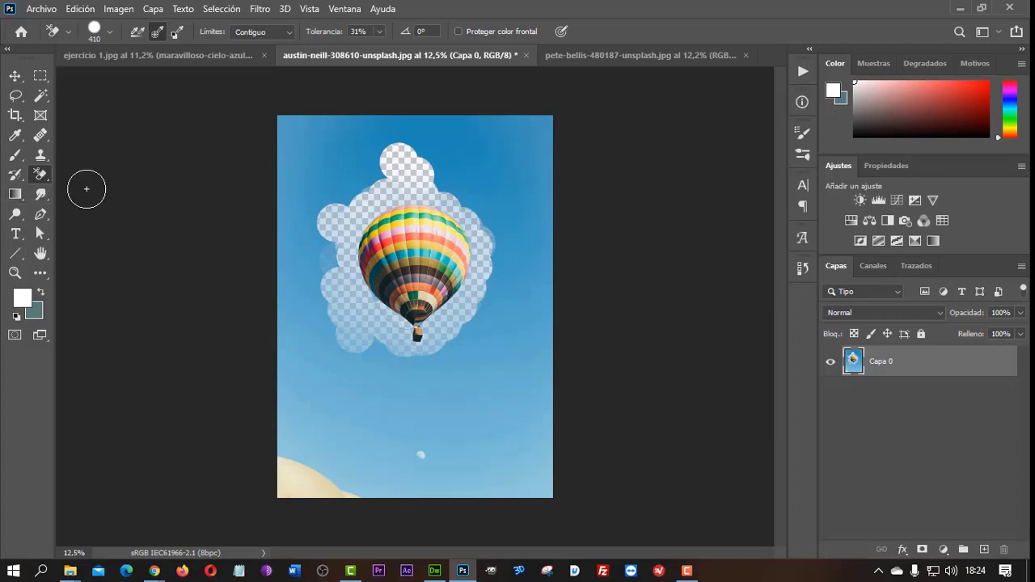
right_click(46, 177)
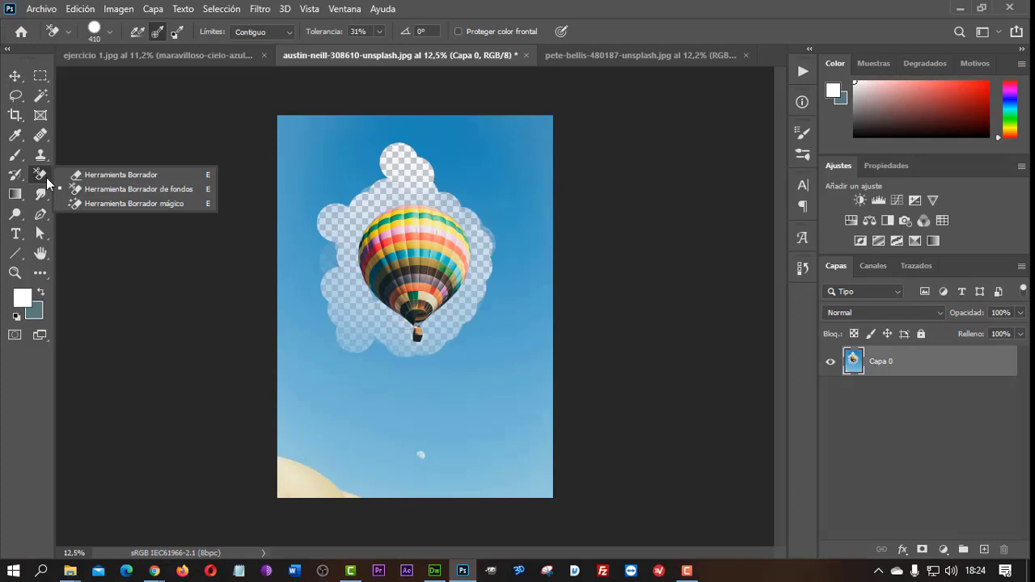
Step: Wipe out the remaining sky using the plain Eraser at 434 px brush size
left_click(134, 177)
left_click(99, 38)
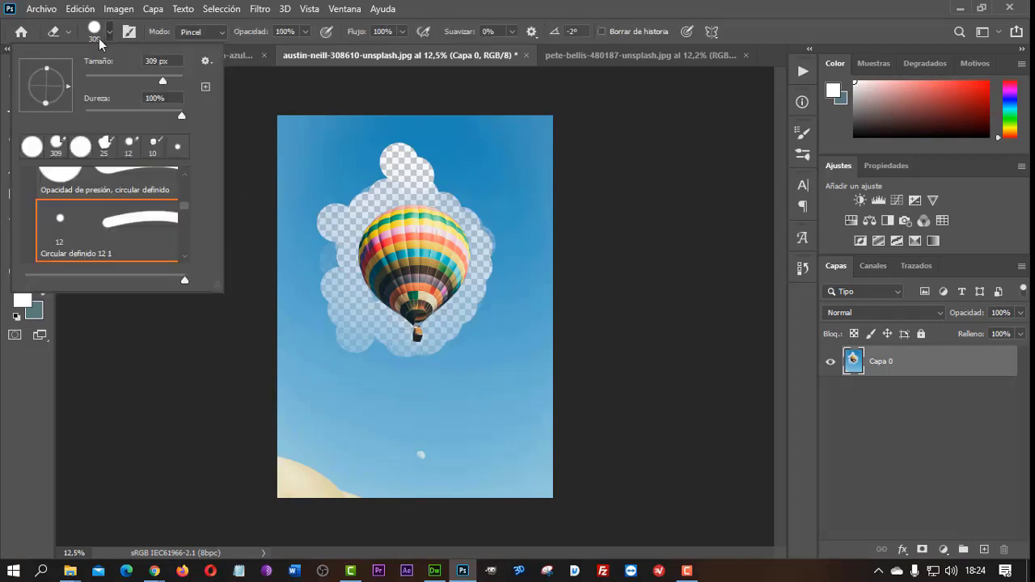
left_click_drag(162, 81, 166, 80)
left_click(292, 130)
mouse_move(313, 131)
left_mouse_down()
mouse_move(461, 193)
mouse_move(497, 240)
mouse_move(481, 388)
mouse_move(474, 173)
mouse_move(556, 195)
mouse_move(531, 178)
mouse_move(526, 353)
mouse_move(538, 283)
mouse_move(549, 439)
mouse_move(402, 492)
mouse_move(534, 476)
mouse_move(393, 453)
mouse_move(447, 424)
mouse_move(451, 404)
mouse_move(287, 462)
mouse_move(291, 222)
mouse_move(346, 161)
mouse_move(360, 168)
mouse_move(323, 201)
mouse_move(316, 189)
mouse_move(321, 281)
mouse_move(325, 234)
mouse_move(321, 354)
mouse_move(331, 386)
mouse_move(377, 363)
mouse_move(316, 390)
mouse_move(406, 379)
mouse_move(466, 344)
mouse_move(473, 363)
left_mouse_up()
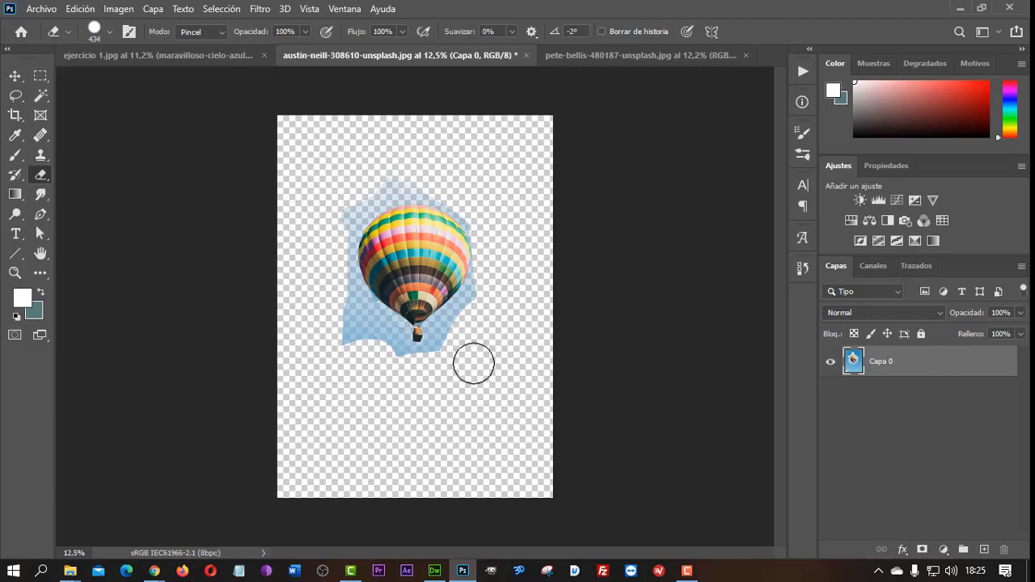
right_click(45, 178)
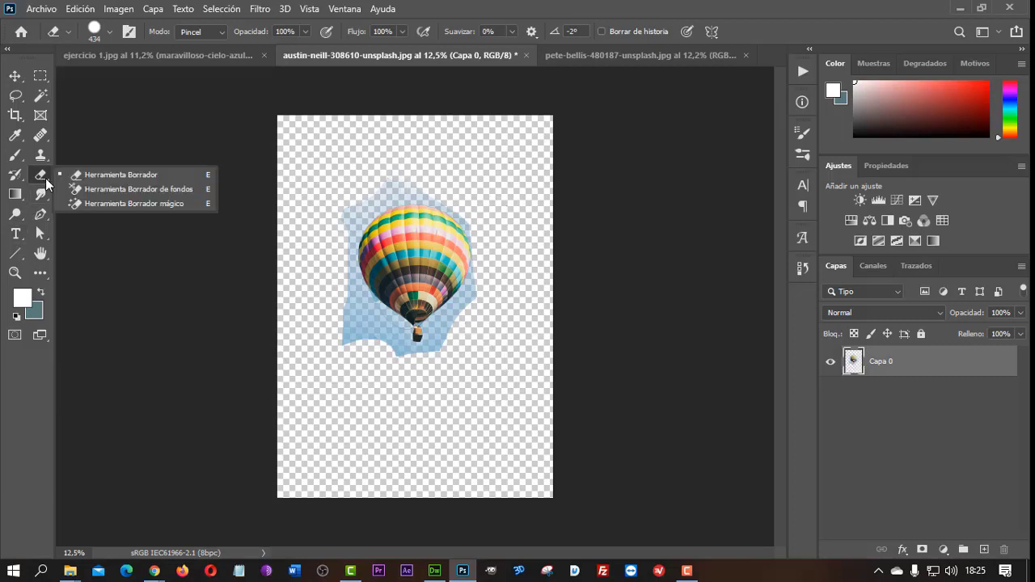
Step: Erase the remaining light-blue halo along the balloon's left and lower edges with the Background Eraser
left_click(133, 189)
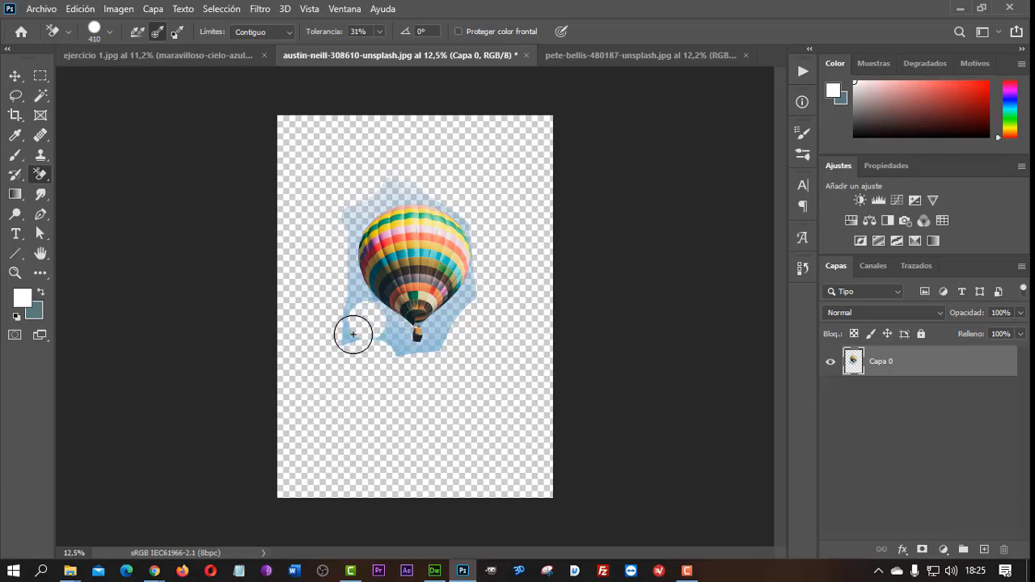
mouse_move(350, 329)
left_mouse_down()
mouse_move(380, 289)
mouse_move(364, 286)
mouse_move(351, 231)
mouse_move(416, 197)
mouse_move(377, 196)
mouse_move(337, 229)
mouse_move(346, 299)
mouse_move(402, 321)
mouse_move(393, 347)
mouse_move(388, 331)
mouse_move(420, 342)
mouse_move(426, 323)
mouse_move(415, 323)
mouse_move(445, 331)
mouse_move(460, 293)
mouse_move(474, 237)
mouse_move(450, 213)
mouse_move(409, 196)
mouse_move(368, 229)
mouse_move(410, 176)
mouse_move(393, 183)
left_mouse_up()
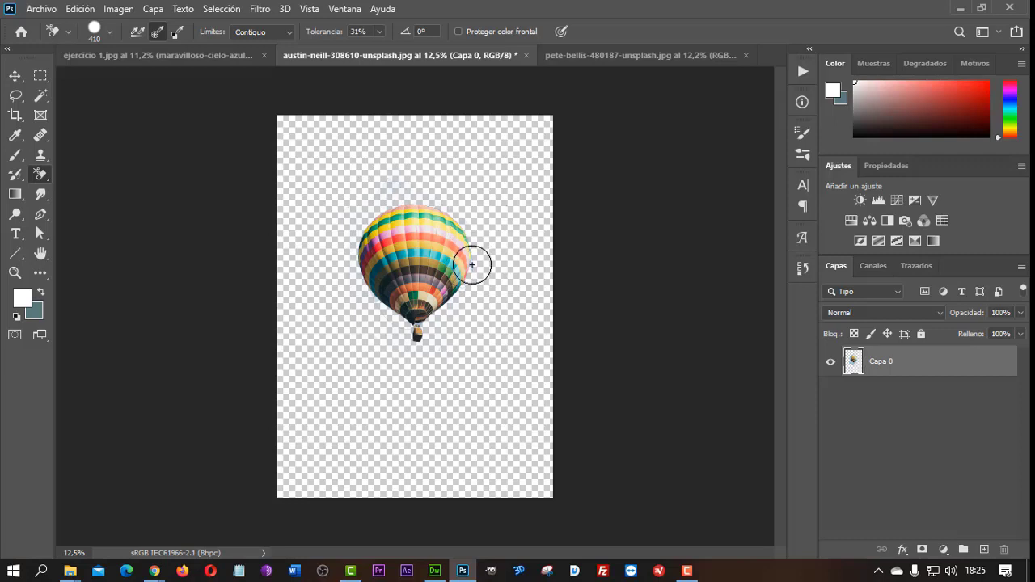
mouse_move(472, 256)
left_mouse_down()
mouse_move(469, 287)
mouse_move(369, 296)
mouse_move(380, 300)
left_mouse_up()
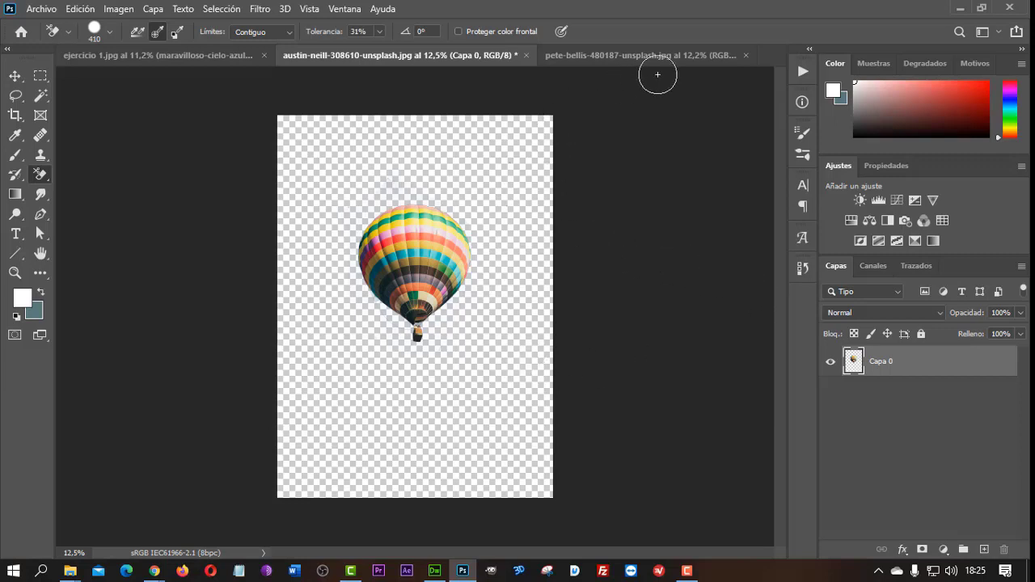
Step: Bring up the pete-bellis-480187-unsplash.jpg portrait and zoom out until the whole photo fits
left_click(647, 56)
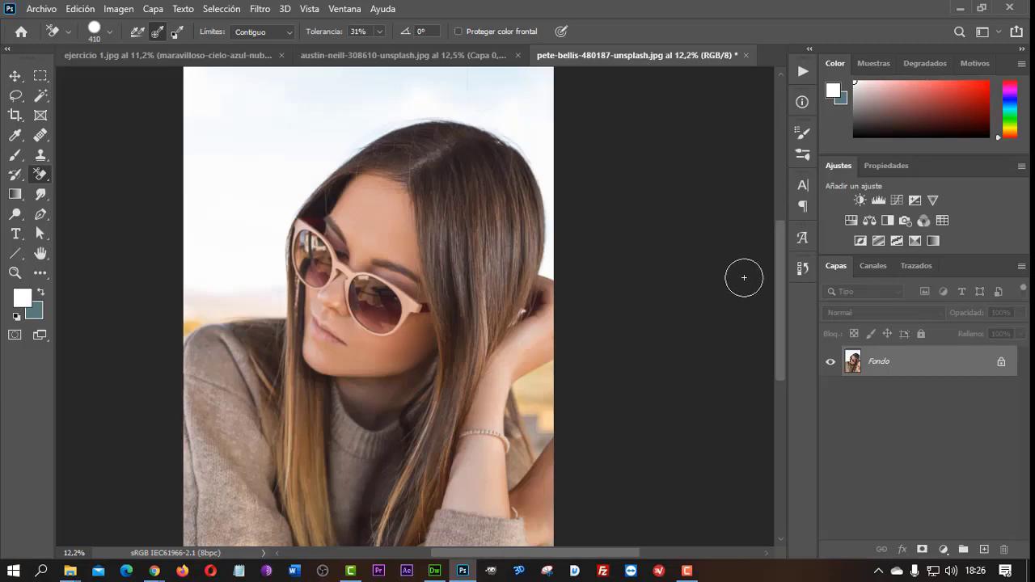
scroll(732, 272, "down", 2)
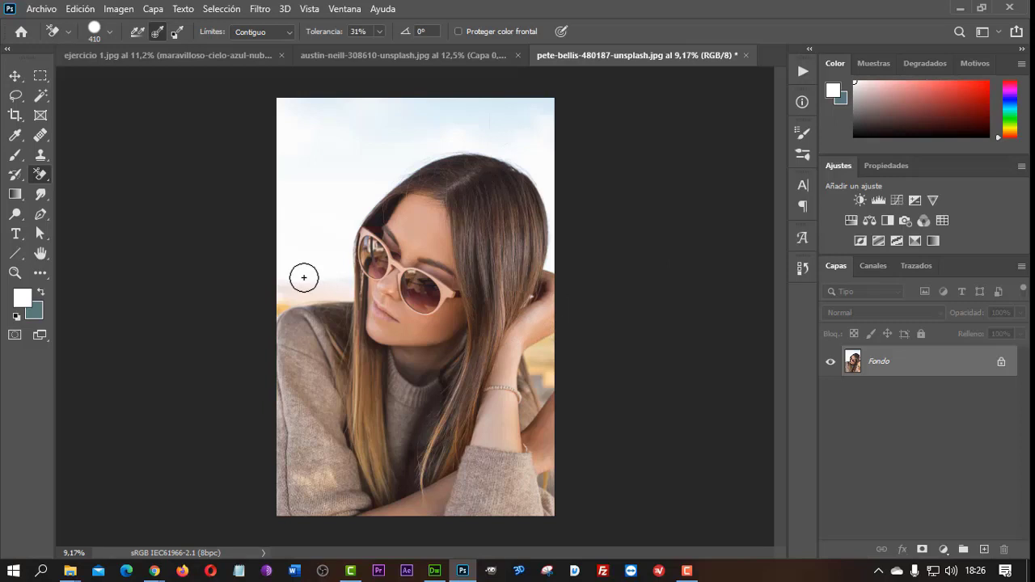
Step: Enter Quick Mask mode and switch to a much larger Brush
key("q")
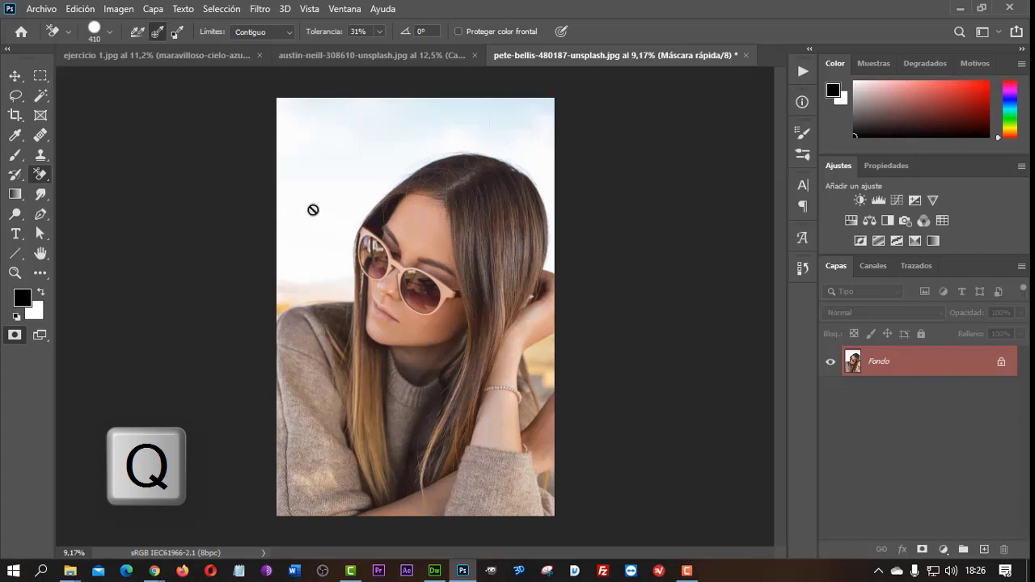
left_click(14, 156)
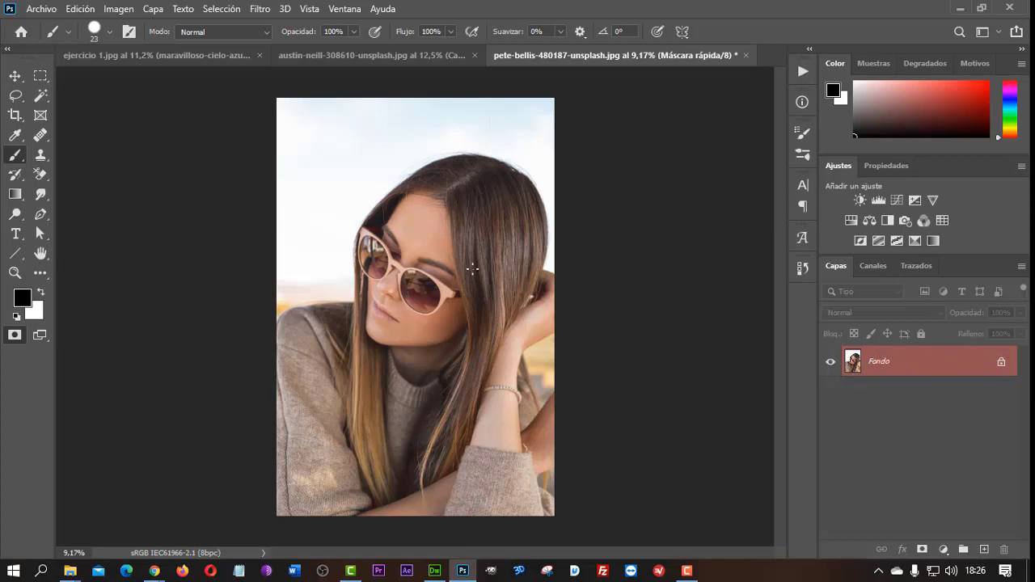
left_click(96, 31)
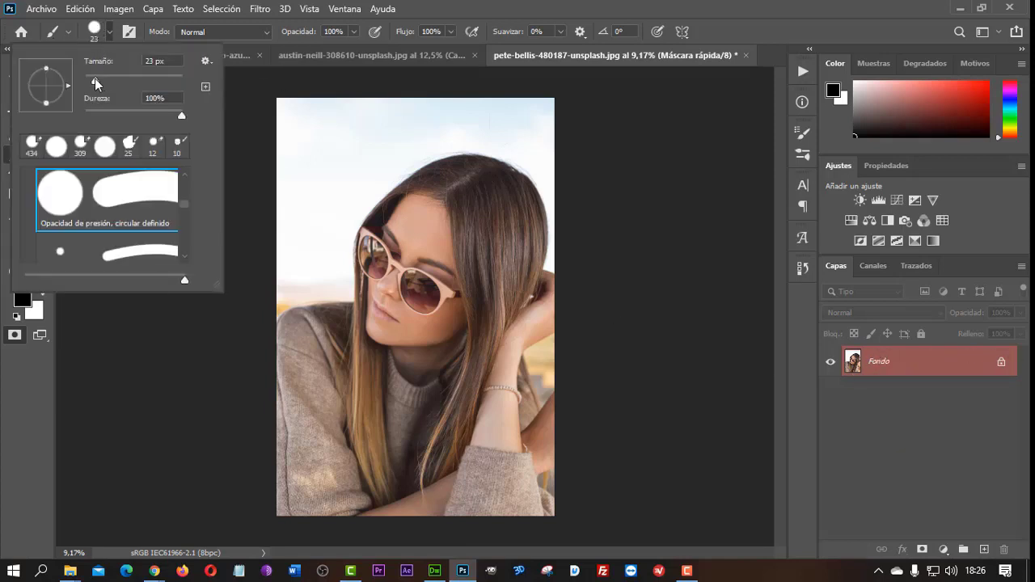
left_click_drag(95, 78, 168, 84)
Step: Paint quick-mask over the pale sky around the woman's head and along her hair outline
mouse_move(316, 291)
left_mouse_down()
mouse_move(337, 166)
mouse_move(389, 132)
left_mouse_up()
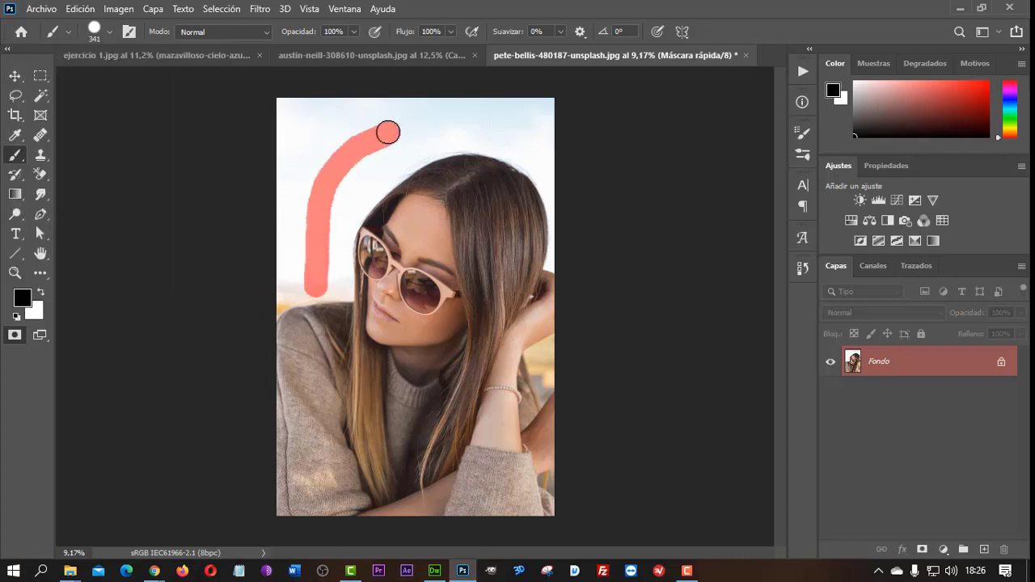
mouse_move(388, 132)
left_mouse_down()
mouse_move(425, 105)
mouse_move(299, 102)
mouse_move(573, 111)
left_mouse_up()
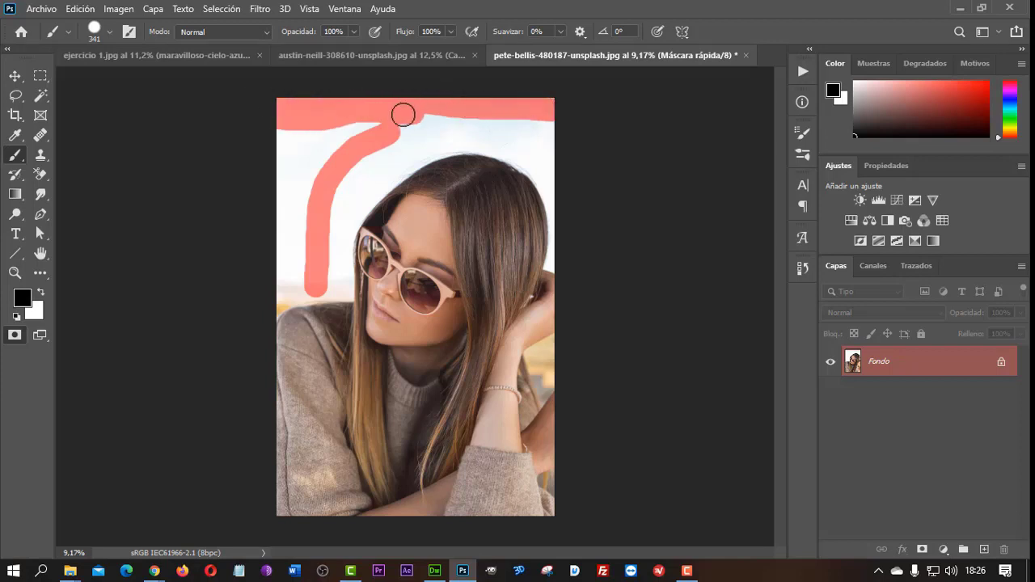
mouse_move(403, 115)
left_mouse_down()
mouse_move(363, 159)
mouse_move(310, 291)
mouse_move(289, 296)
left_mouse_up()
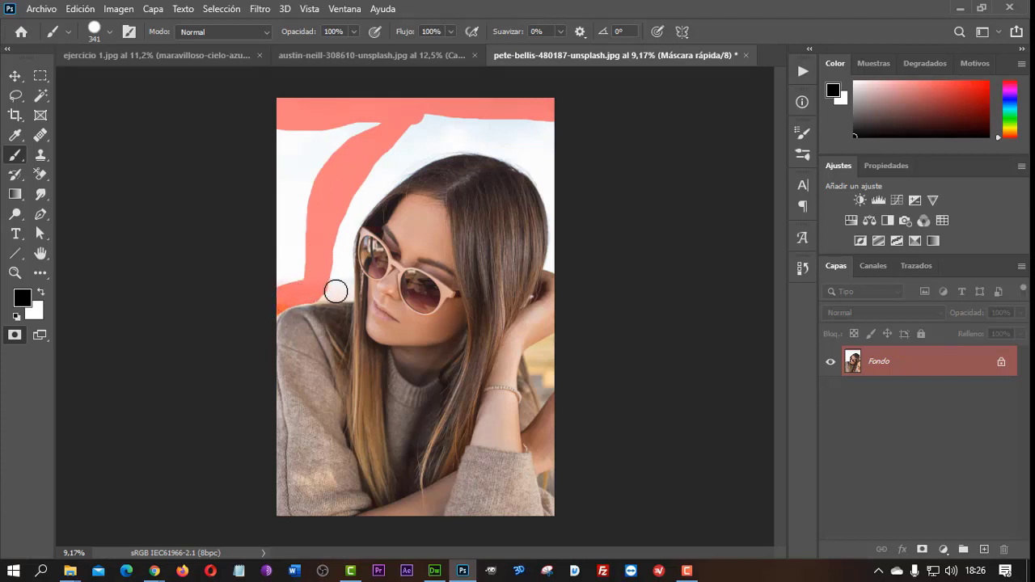
mouse_move(338, 289)
left_mouse_down()
mouse_move(300, 258)
mouse_move(367, 127)
mouse_move(269, 121)
mouse_move(302, 137)
mouse_move(277, 281)
left_mouse_up()
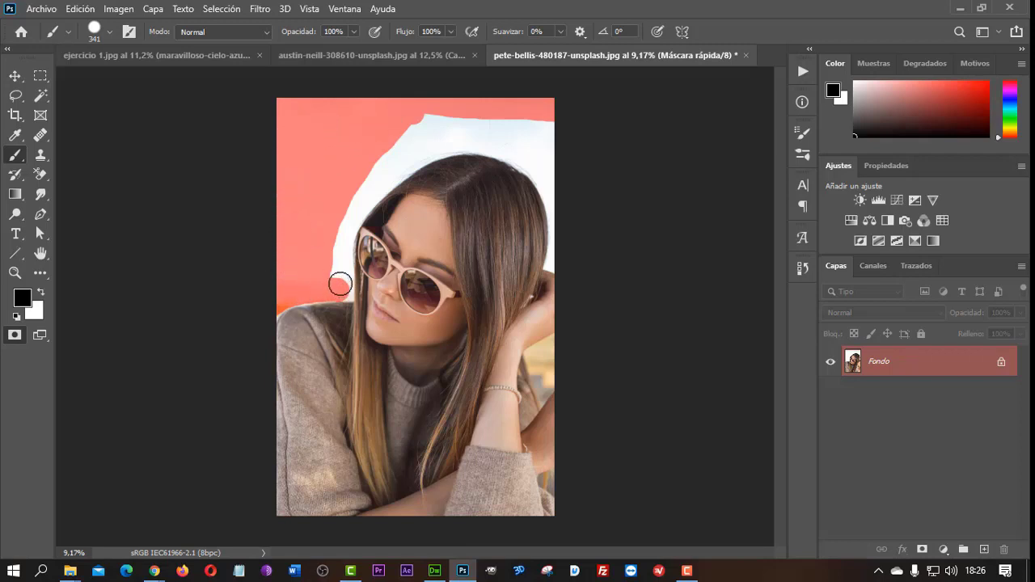
mouse_move(339, 284)
left_mouse_down()
mouse_move(348, 212)
mouse_move(421, 144)
left_mouse_up()
mouse_move(525, 119)
left_mouse_down()
mouse_move(393, 135)
mouse_move(531, 146)
mouse_move(546, 118)
left_mouse_up()
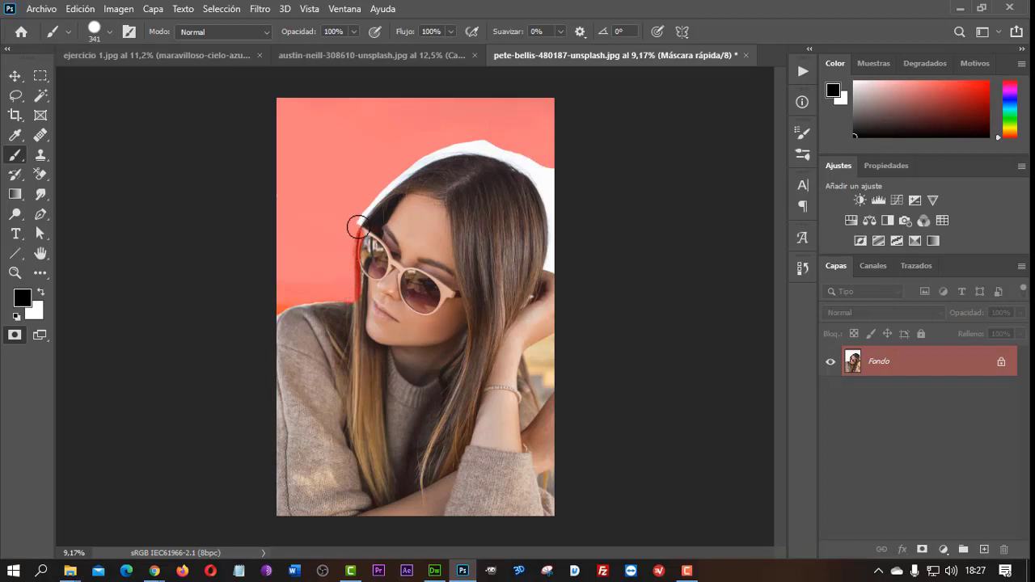
mouse_move(357, 227)
left_mouse_down()
mouse_move(427, 166)
mouse_move(474, 146)
mouse_move(535, 165)
mouse_move(549, 220)
left_mouse_up()
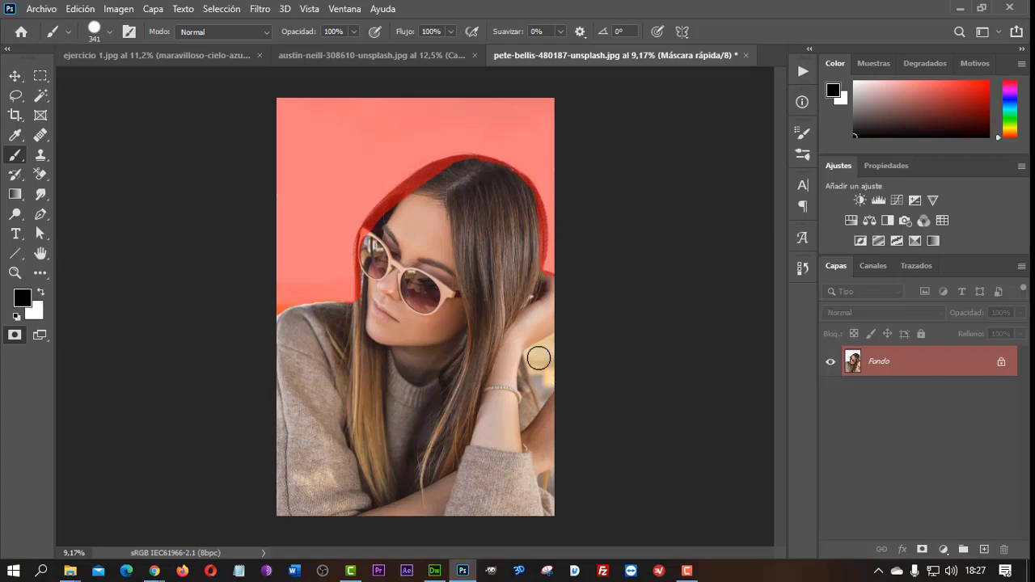
Step: Extend the mask over the background beside the hand, wrist and left shoulder
left_click_drag(534, 355, 559, 340)
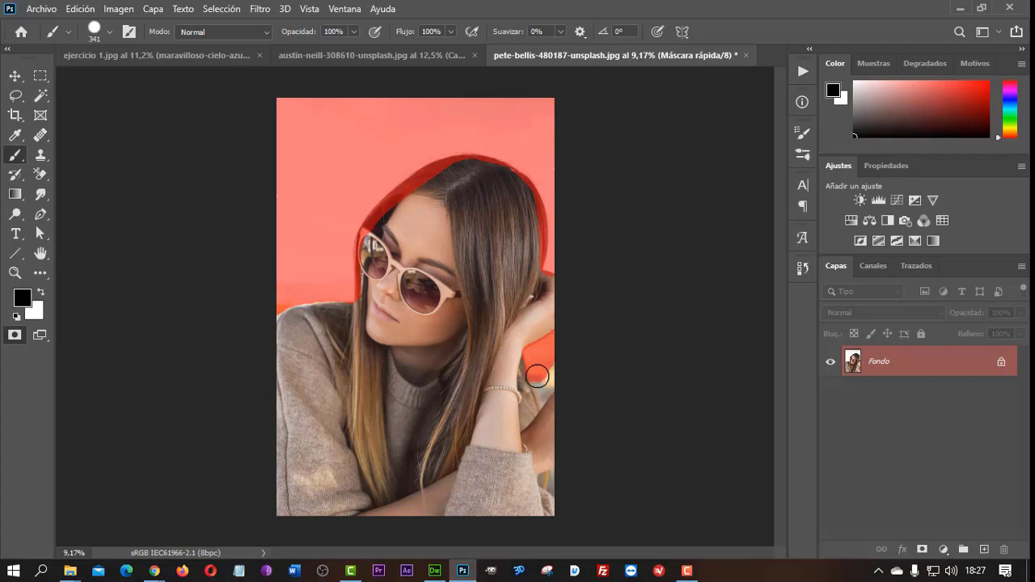
left_click_drag(537, 376, 541, 397)
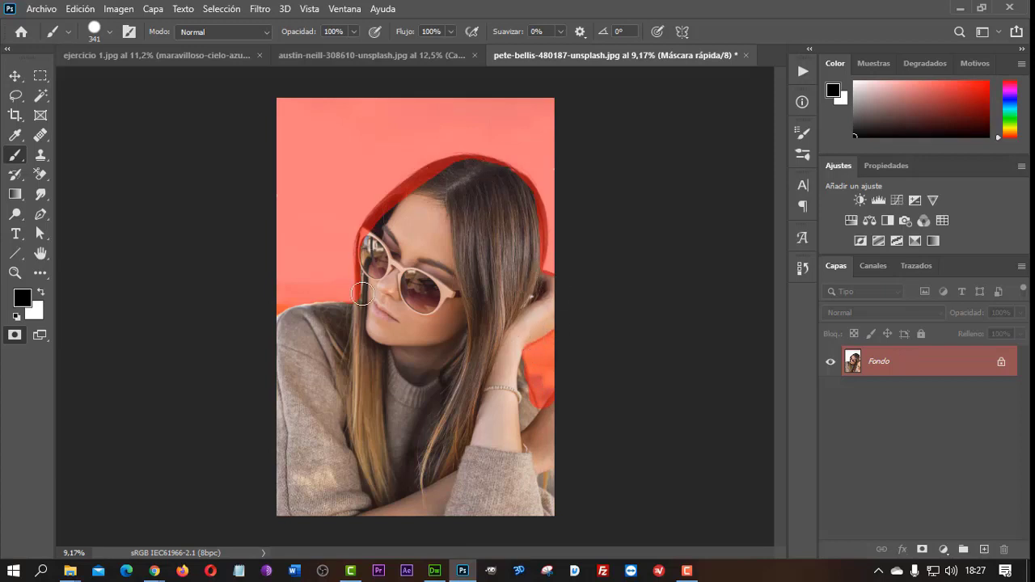
left_click_drag(346, 302, 265, 333)
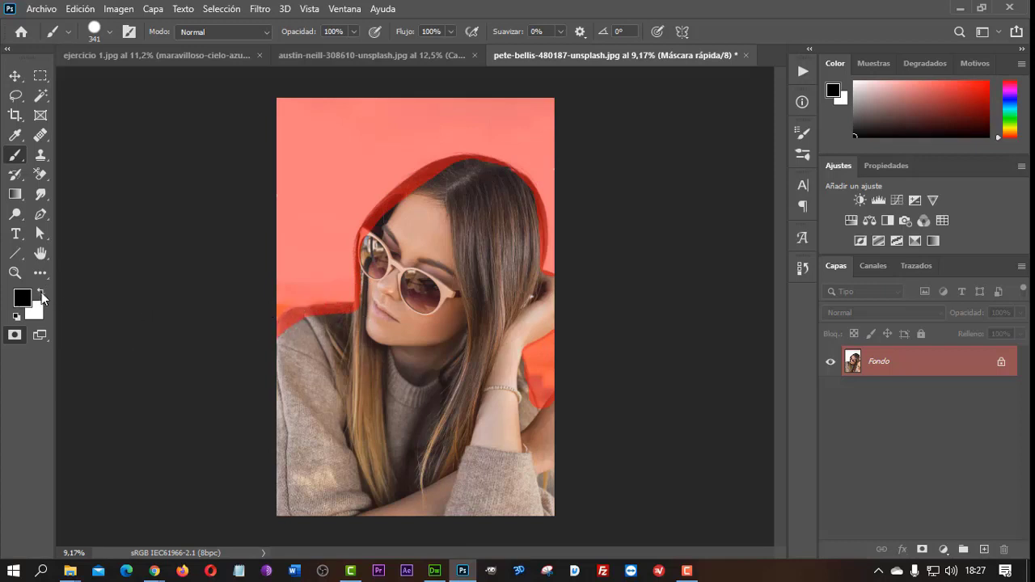
Step: Set white as the paint colour, reduce the brush to 81 px, and zoom in
left_click(41, 293)
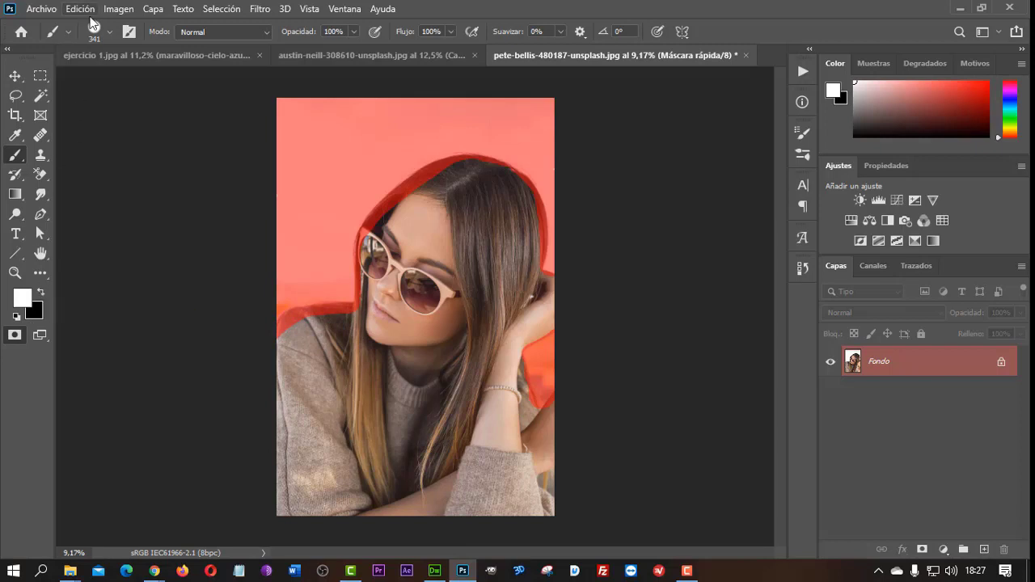
left_click(95, 32)
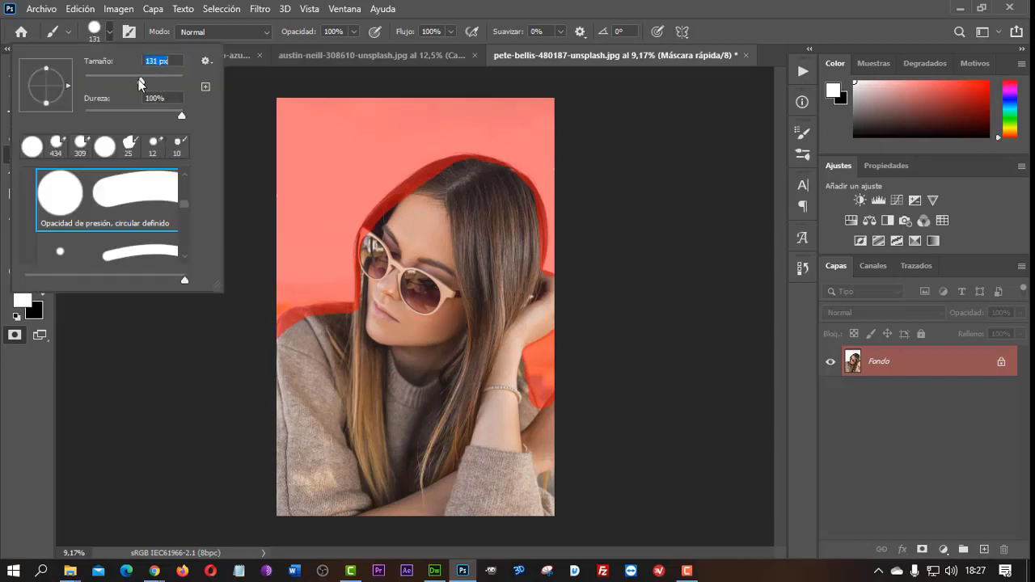
left_click_drag(138, 79, 123, 77)
key("Return")
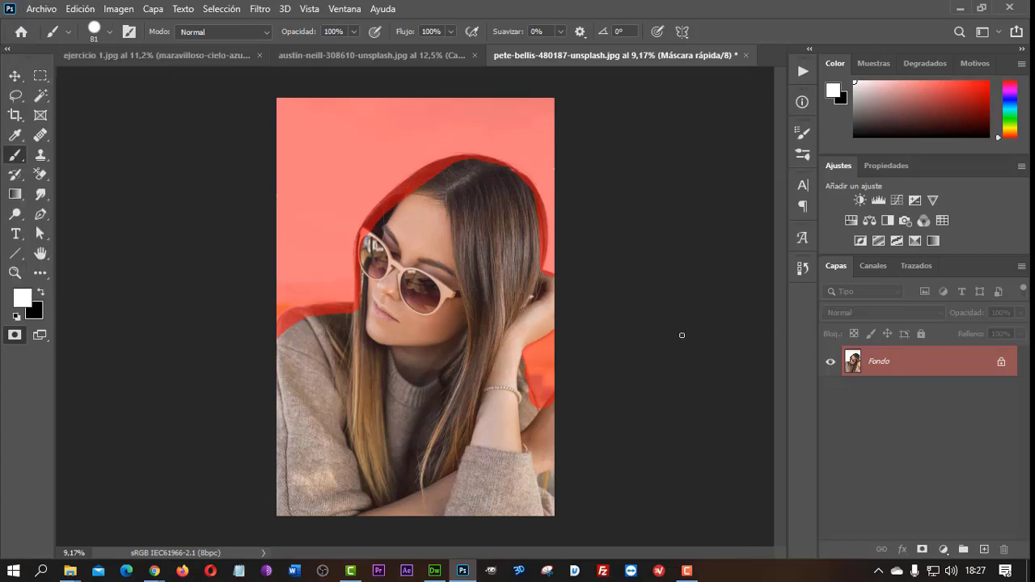
scroll(520, 326, "up", 2)
scroll(517, 328, "up", 3)
scroll(512, 329, "up", 2)
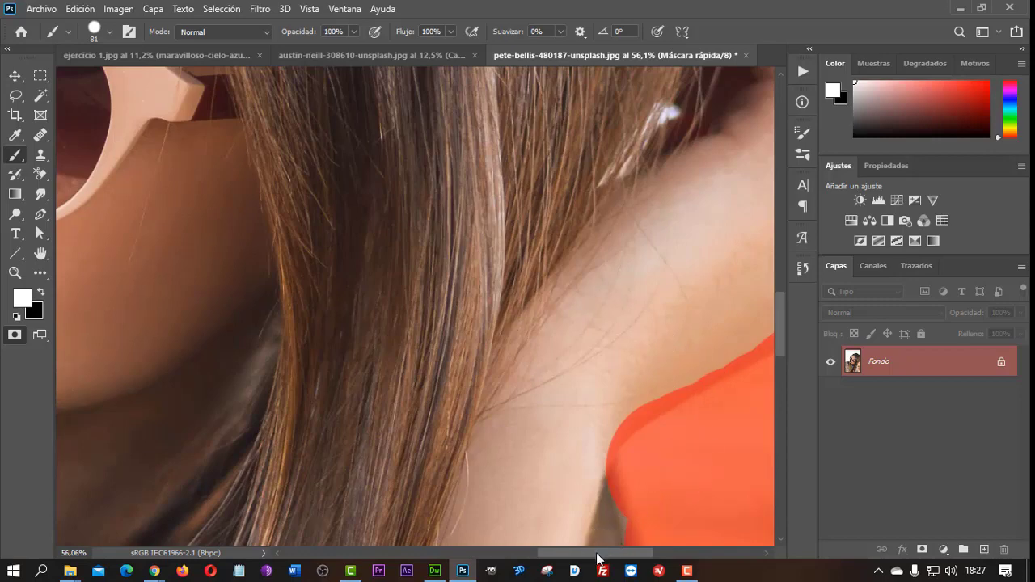
left_click_drag(596, 557, 631, 558)
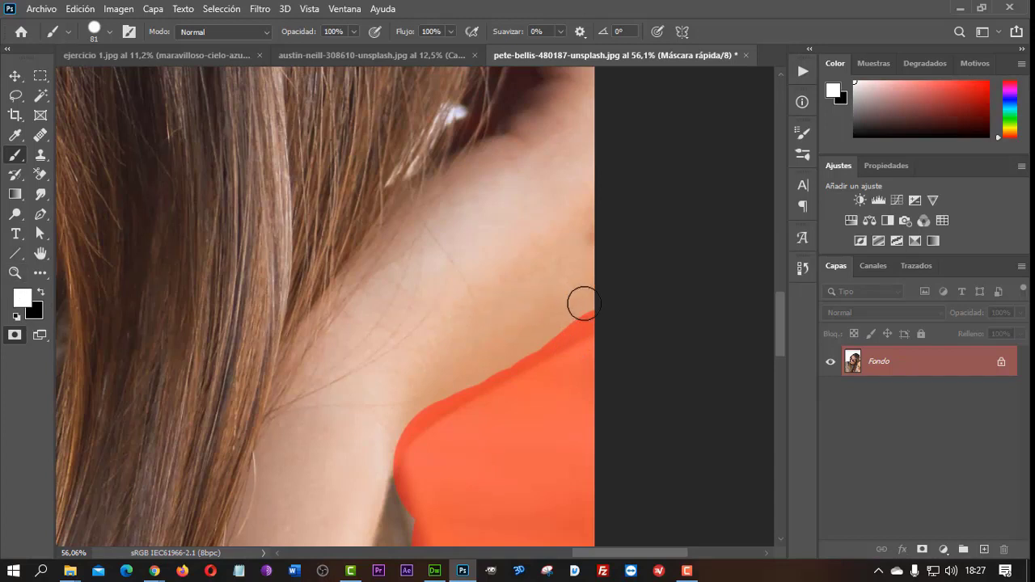
Step: Remove the red mask overspill along the woman's neck edge
left_click_drag(583, 304, 578, 315)
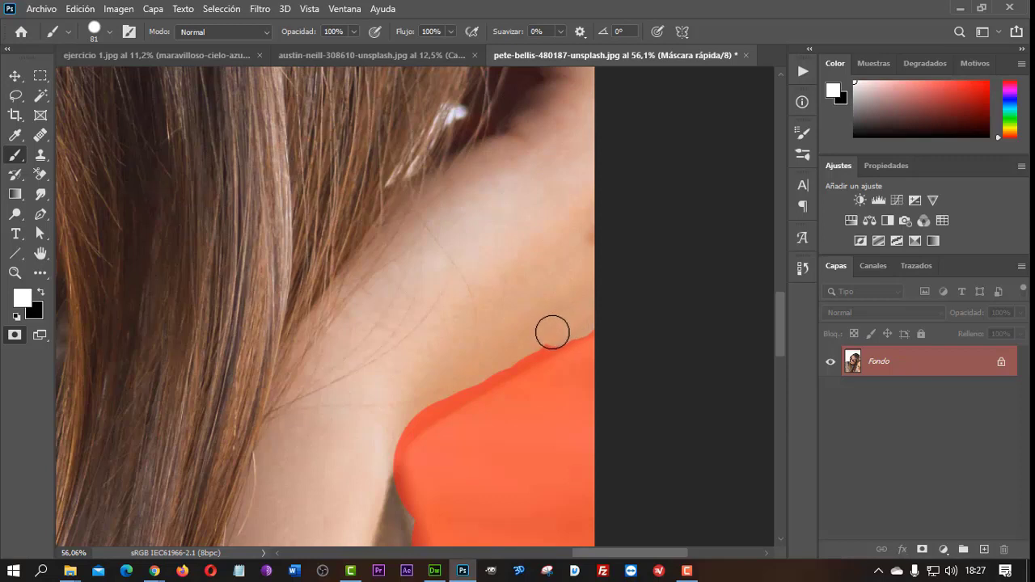
mouse_move(461, 381)
left_mouse_down()
mouse_move(385, 436)
mouse_move(372, 452)
mouse_move(383, 444)
mouse_move(379, 464)
mouse_move(425, 406)
mouse_move(567, 327)
left_mouse_up()
scroll(365, 312, "up", 3)
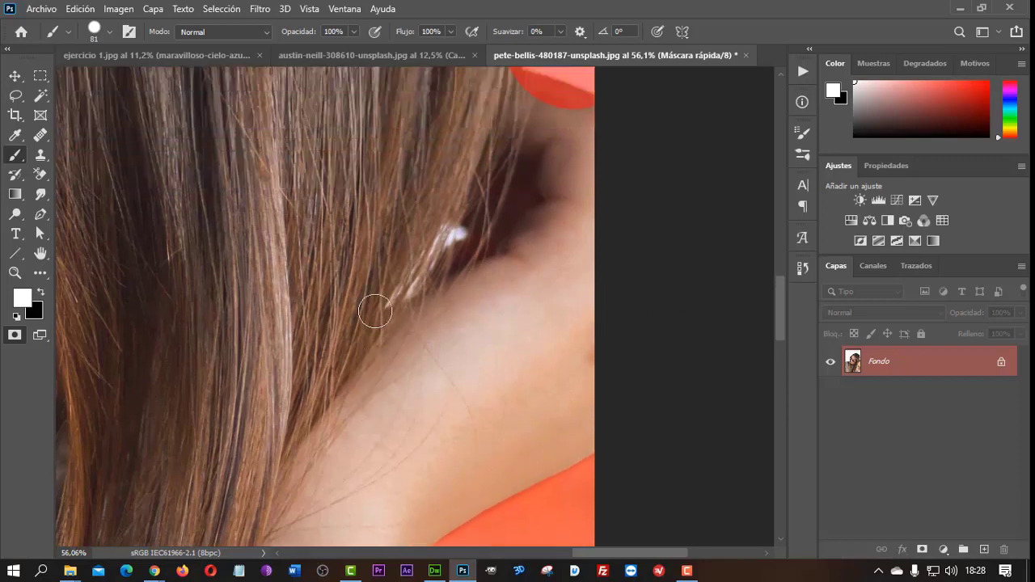
scroll(376, 308, "up", 4)
scroll(377, 307, "up", 2)
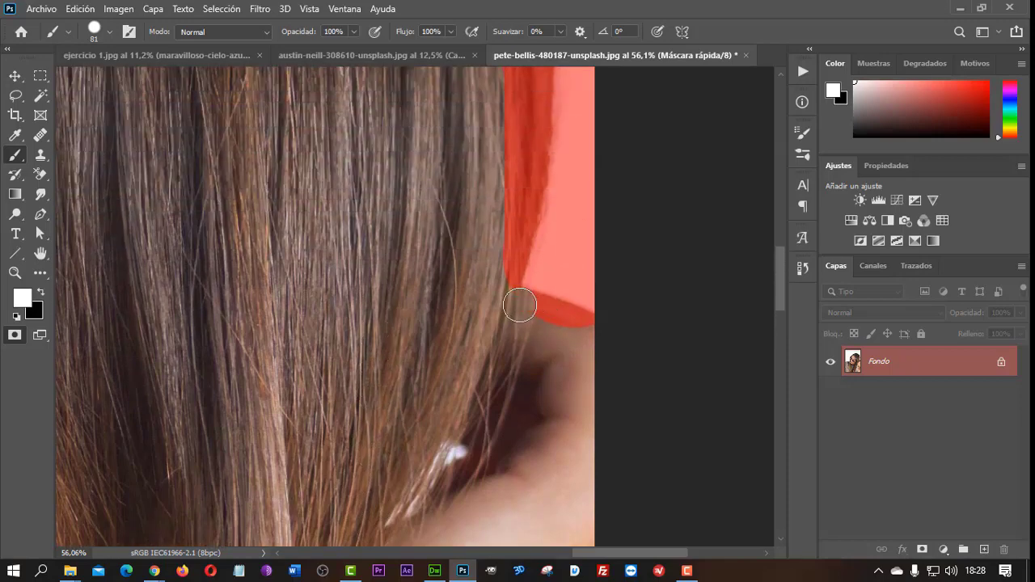
mouse_move(520, 305)
left_mouse_down()
mouse_move(579, 324)
mouse_move(514, 298)
mouse_move(509, 259)
mouse_move(539, 96)
mouse_move(504, 215)
mouse_move(504, 116)
left_mouse_up()
Step: Clear the red strips and bands of mask lying over the hair
scroll(504, 181, "up", 3)
scroll(500, 184, "up", 3)
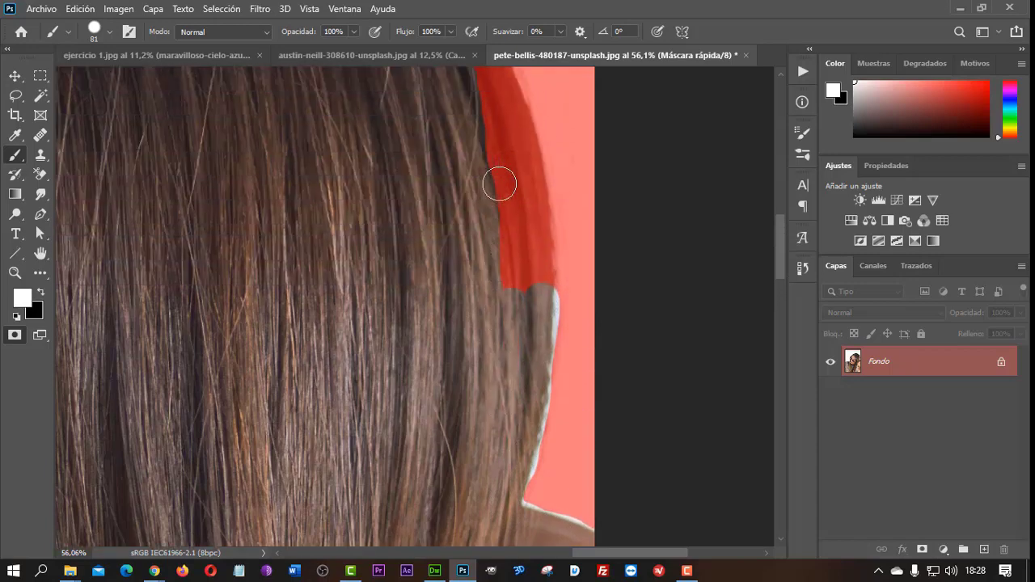
scroll(499, 184, "up", 2)
mouse_move(534, 353)
left_mouse_down()
mouse_move(529, 250)
mouse_move(485, 115)
mouse_move(478, 132)
mouse_move(501, 358)
left_mouse_up()
left_click_drag(511, 257, 502, 365)
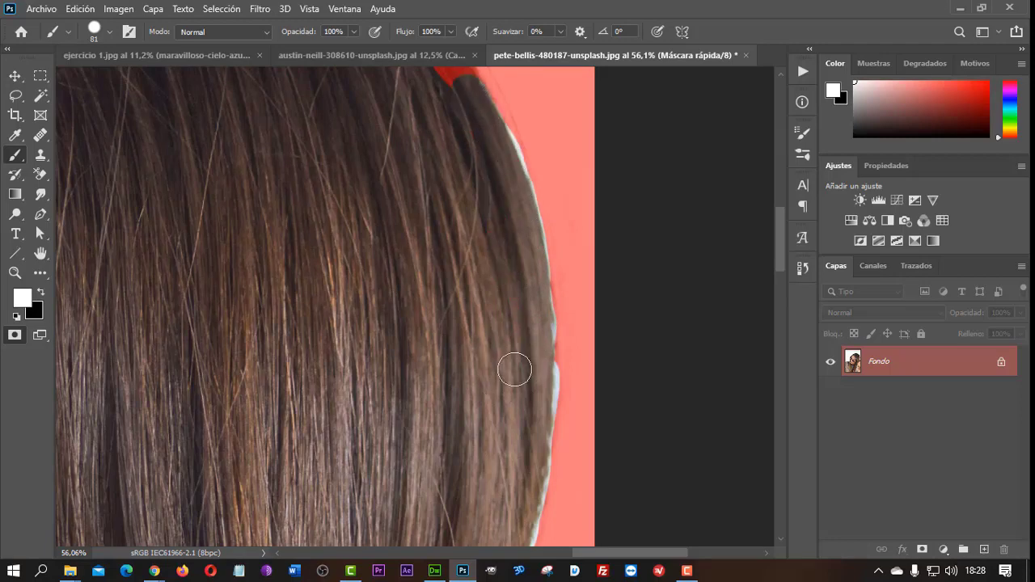
scroll(442, 339, "up", 2)
scroll(441, 339, "up", 5)
scroll(441, 340, "up", 3)
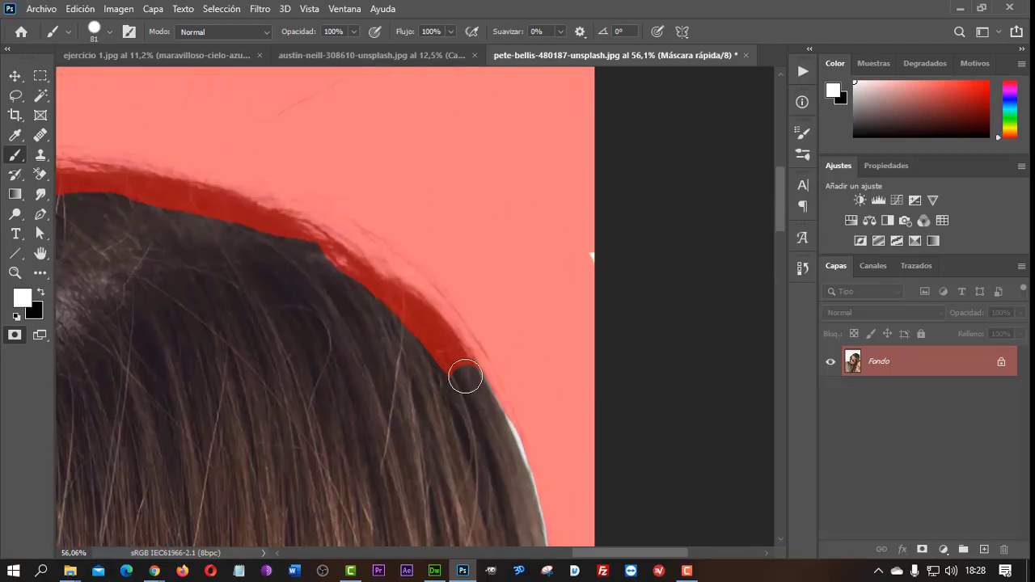
mouse_move(466, 377)
left_mouse_down()
mouse_move(407, 307)
mouse_move(320, 254)
mouse_move(164, 187)
mouse_move(63, 171)
left_mouse_up()
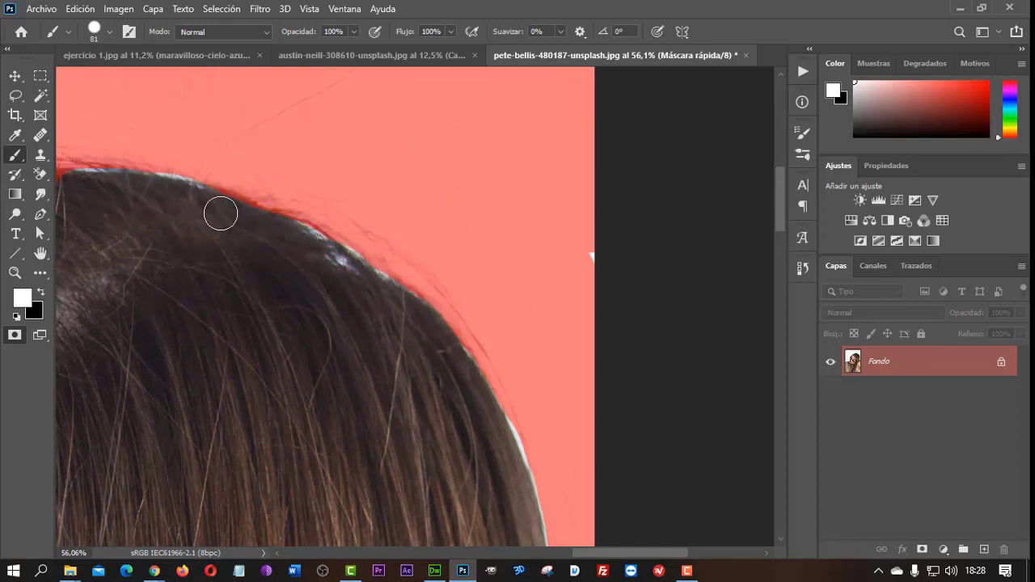
left_click_drag(649, 554, 545, 553)
mouse_move(277, 340)
left_mouse_down()
mouse_move(399, 243)
mouse_move(575, 180)
mouse_move(638, 181)
mouse_move(356, 311)
left_mouse_up()
mouse_move(315, 347)
left_mouse_down()
mouse_move(526, 227)
mouse_move(390, 304)
left_mouse_up()
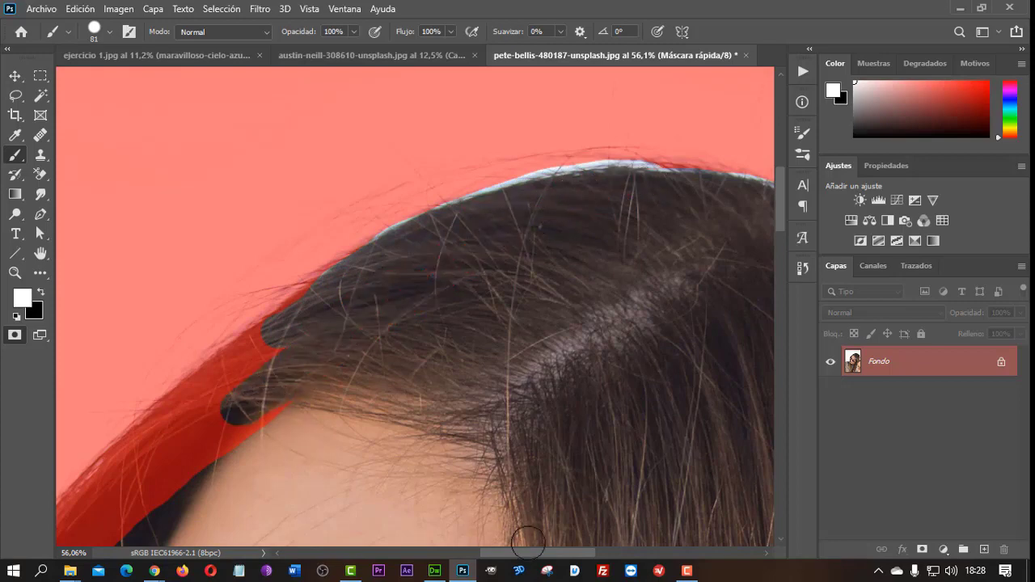
Step: Unmask the sunglasses frame edge and the hair beside the glasses
scroll(485, 453, "left", 5)
scroll(512, 473, "down", 5)
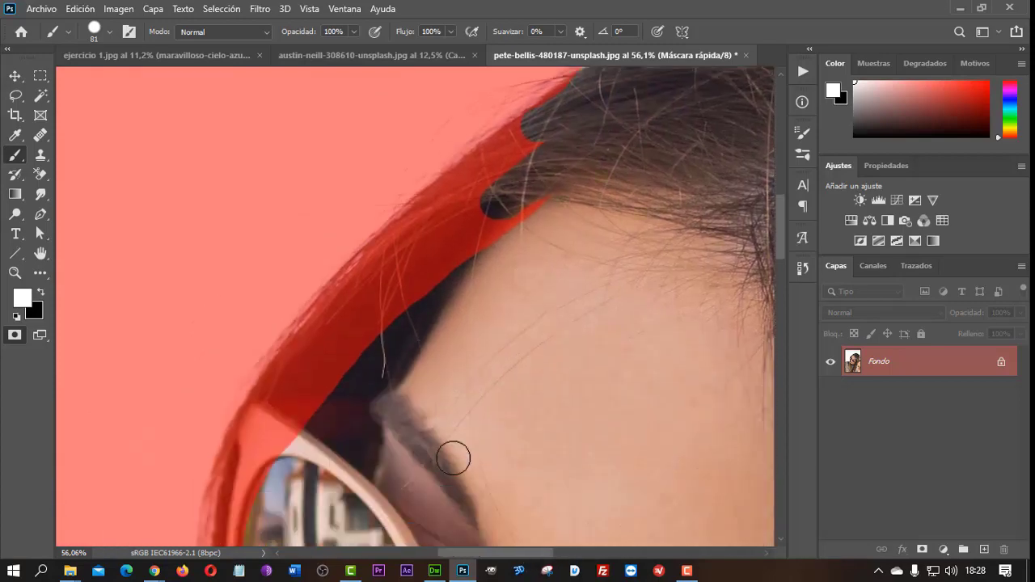
scroll(452, 455, "down", 5)
mouse_move(221, 470)
left_mouse_down()
mouse_move(243, 360)
mouse_move(261, 327)
mouse_move(323, 238)
mouse_move(446, 104)
mouse_move(397, 169)
mouse_move(435, 226)
mouse_move(455, 167)
mouse_move(307, 302)
mouse_move(227, 427)
mouse_move(316, 341)
left_mouse_up()
scroll(271, 401, "down", 5)
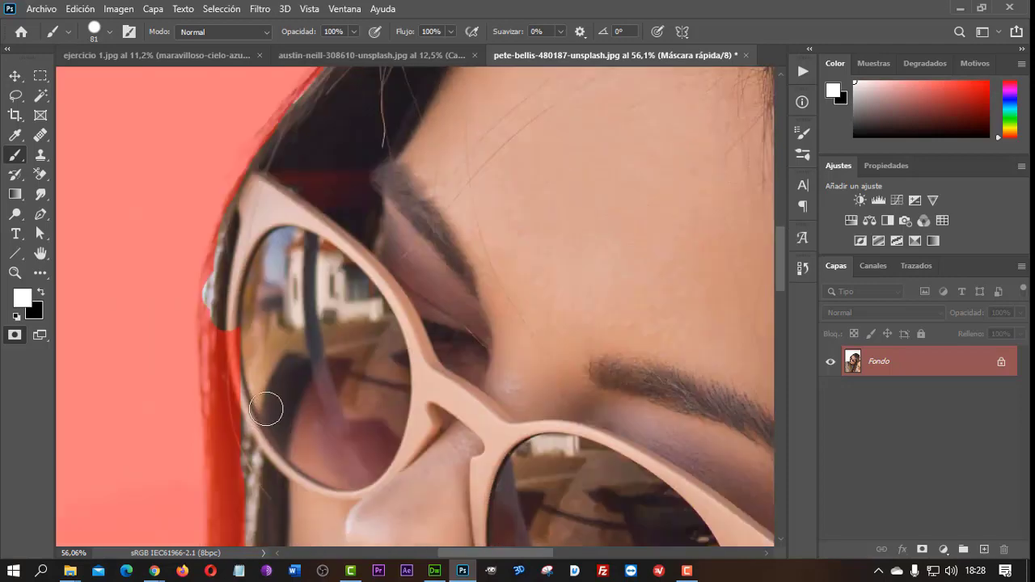
scroll(271, 400, "down", 4)
mouse_move(229, 215)
left_mouse_down()
mouse_move(225, 203)
mouse_move(220, 511)
mouse_move(237, 462)
mouse_move(251, 280)
left_mouse_up()
Step: Paint the red stripes and patches off the woman's shoulder
scroll(253, 331, "down", 4)
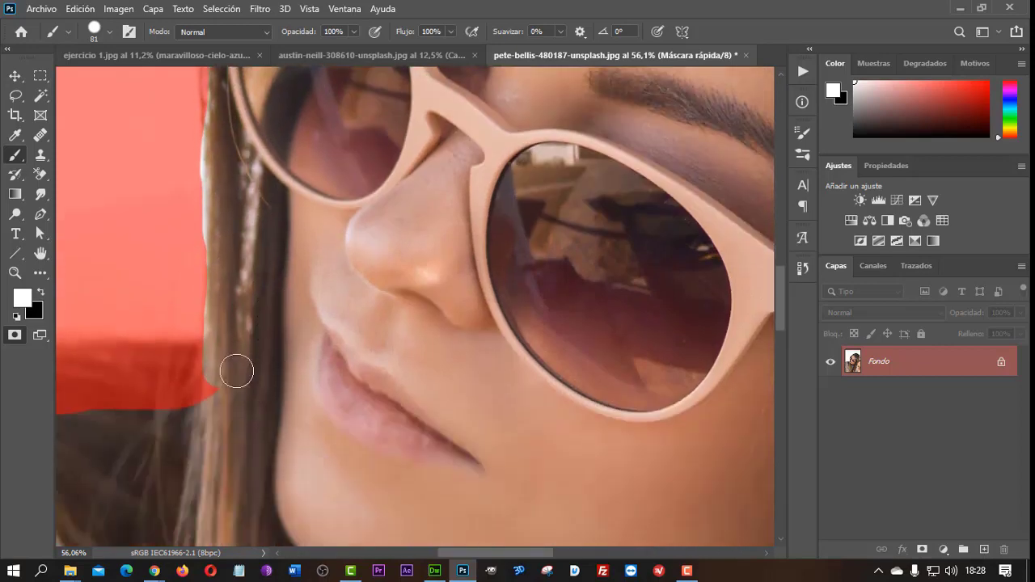
mouse_move(233, 369)
left_mouse_down()
mouse_move(196, 358)
mouse_move(51, 363)
mouse_move(213, 393)
left_mouse_up()
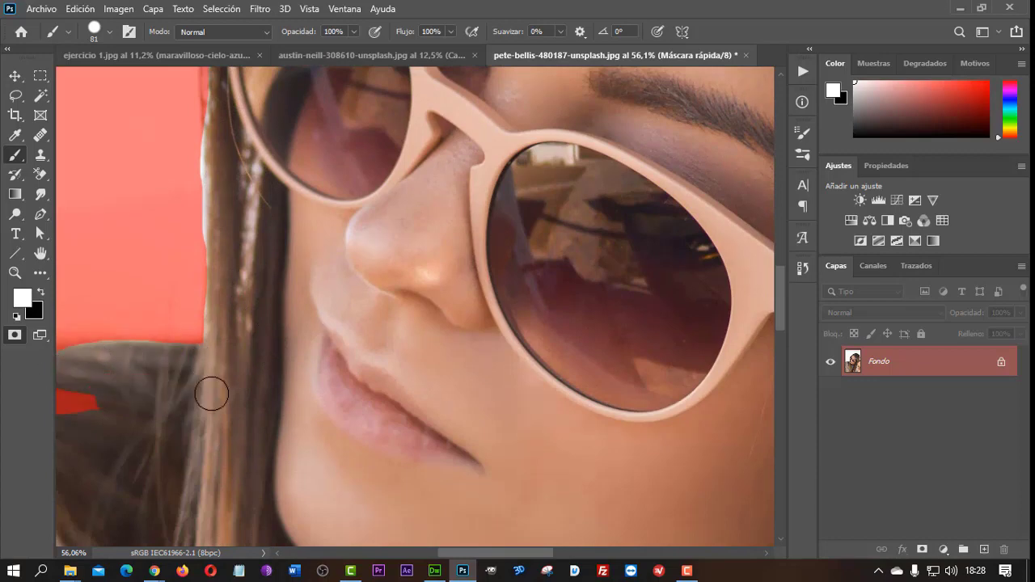
left_click_drag(535, 552, 453, 553)
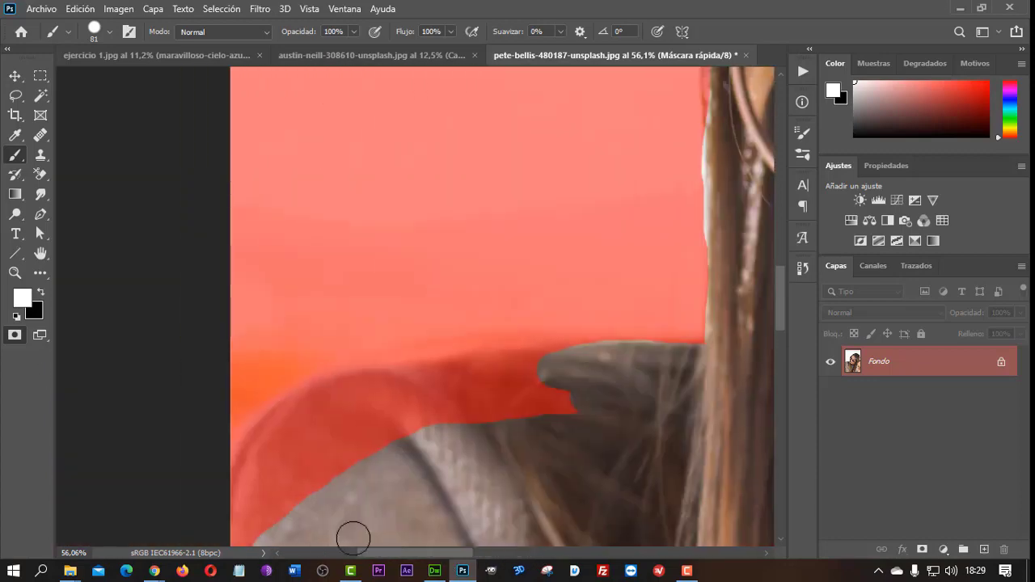
mouse_move(243, 449)
left_mouse_down()
mouse_move(280, 416)
mouse_move(338, 391)
mouse_move(538, 366)
left_mouse_up()
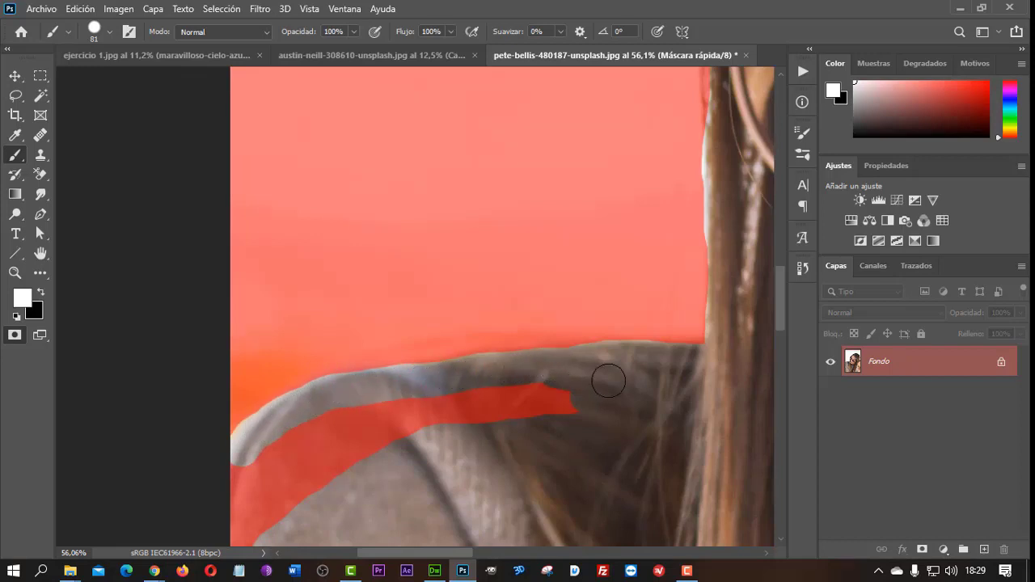
mouse_move(608, 380)
left_mouse_down()
mouse_move(286, 439)
mouse_move(256, 478)
mouse_move(238, 537)
mouse_move(396, 434)
mouse_move(286, 488)
left_mouse_up()
scroll(367, 483, "down", 2)
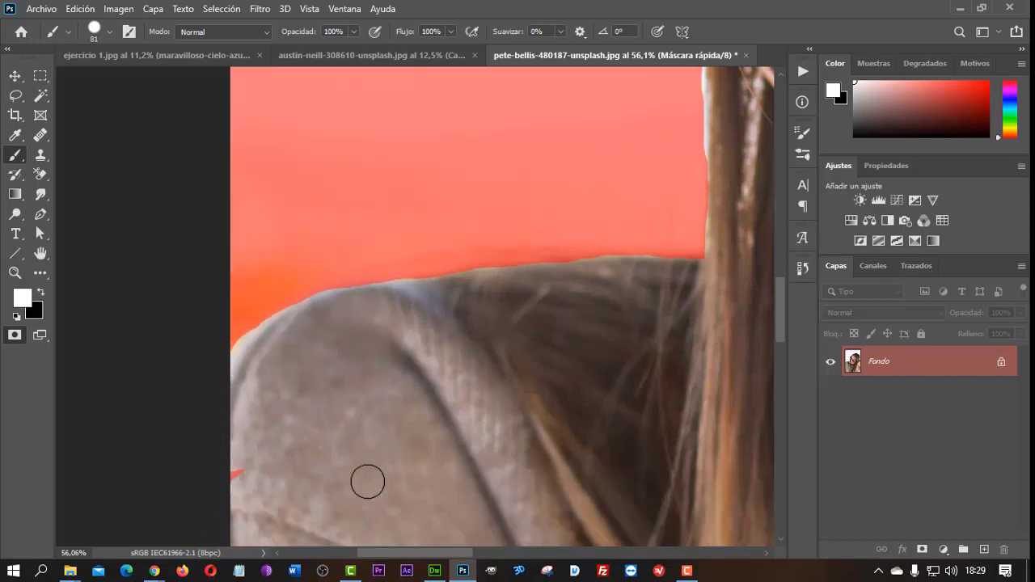
left_click_drag(367, 483, 274, 468)
scroll(603, 436, "up", 1)
scroll(589, 436, "up", 2)
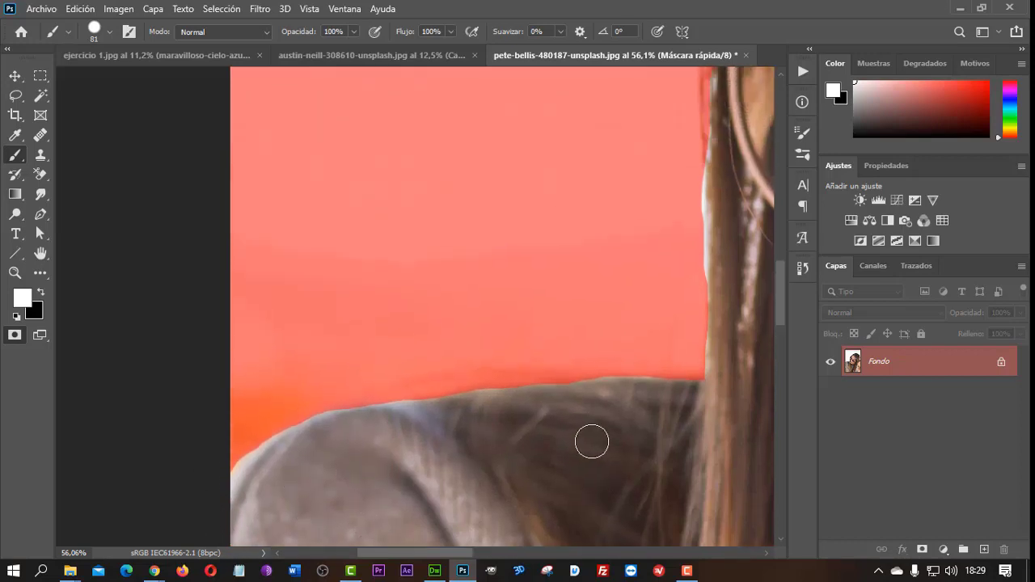
Step: Switch back to black and fill the light gap along the hair edge with mask
left_click(41, 294)
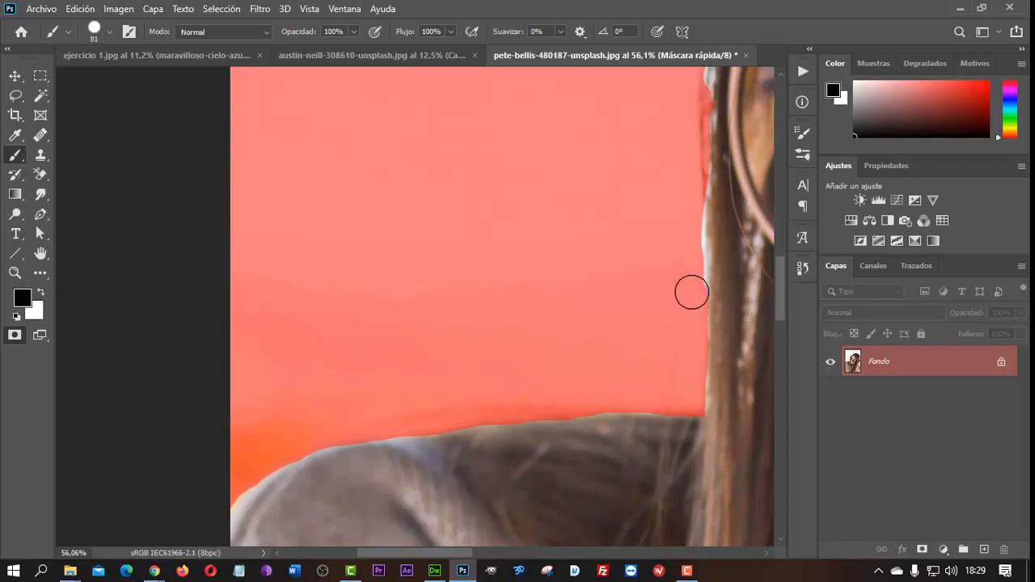
left_click_drag(691, 276, 693, 131)
scroll(633, 240, "up", 3)
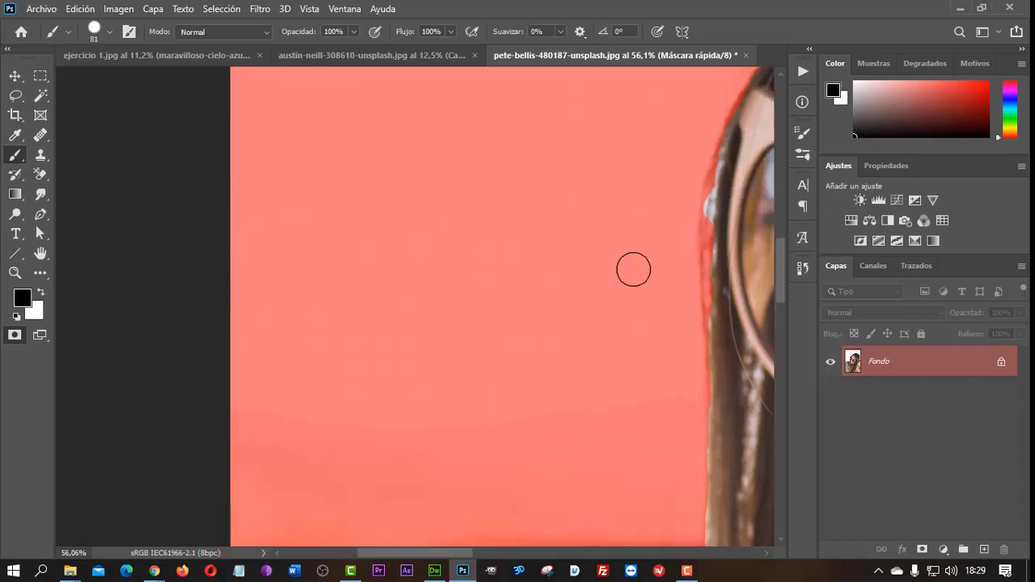
scroll(633, 240, "up", 2)
mouse_move(686, 294)
left_mouse_down()
mouse_move(698, 312)
mouse_move(690, 270)
mouse_move(703, 227)
mouse_move(686, 296)
left_mouse_up()
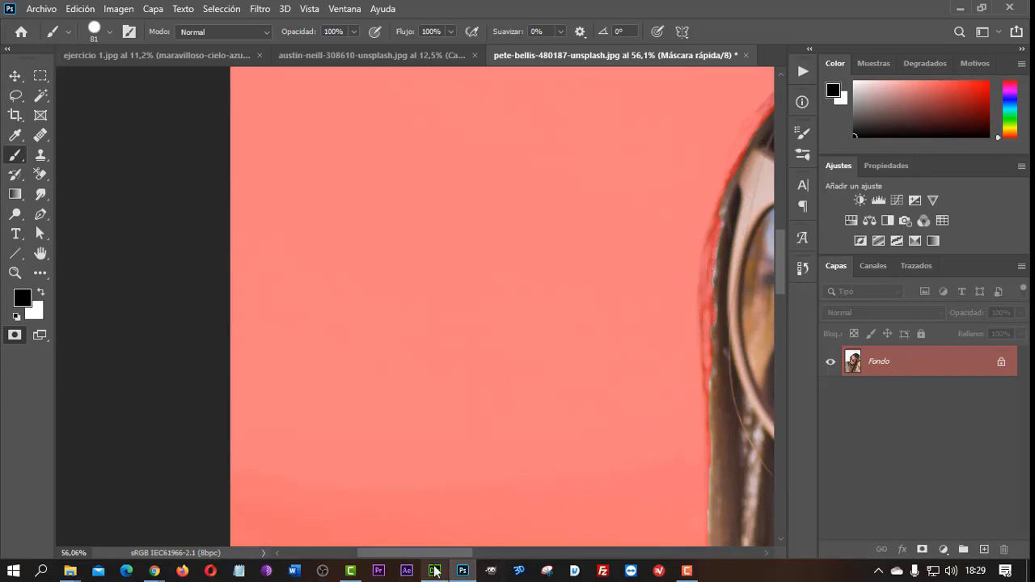
left_click_drag(428, 553, 479, 553)
scroll(482, 474, "up", 3)
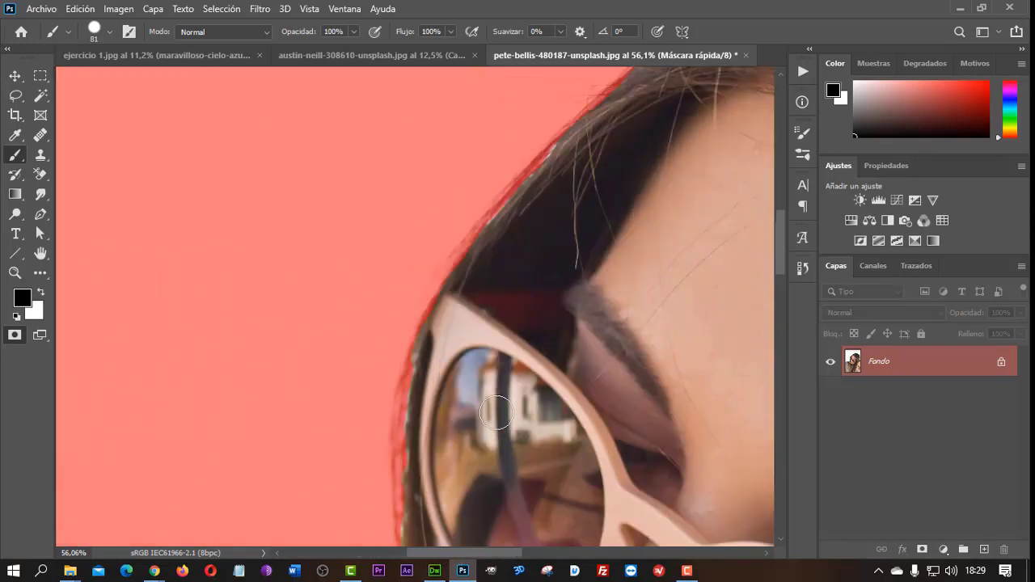
scroll(493, 380, "up", 3)
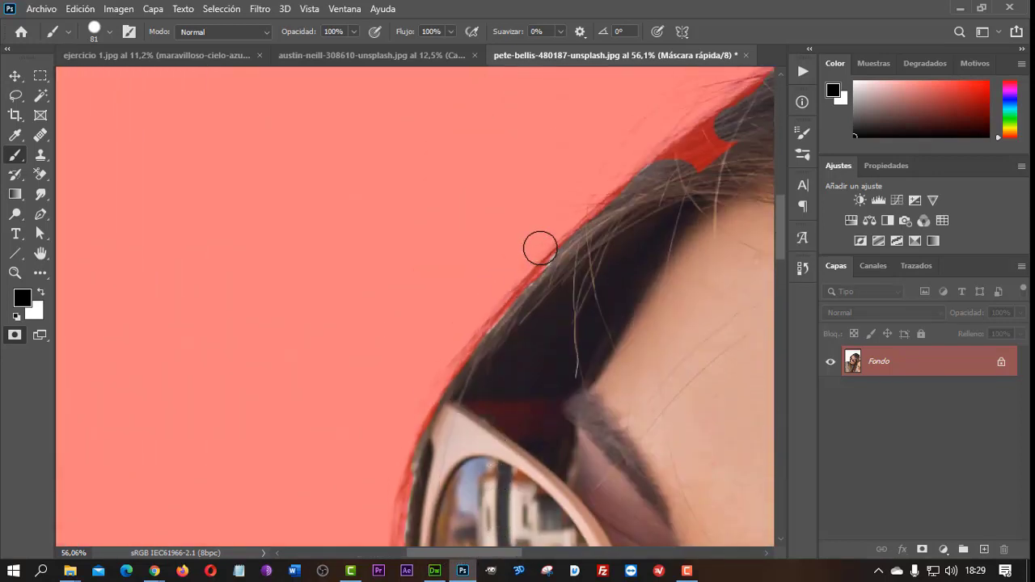
left_click_drag(530, 261, 467, 329)
scroll(434, 347, "up", 1)
scroll(434, 347, "up", 2)
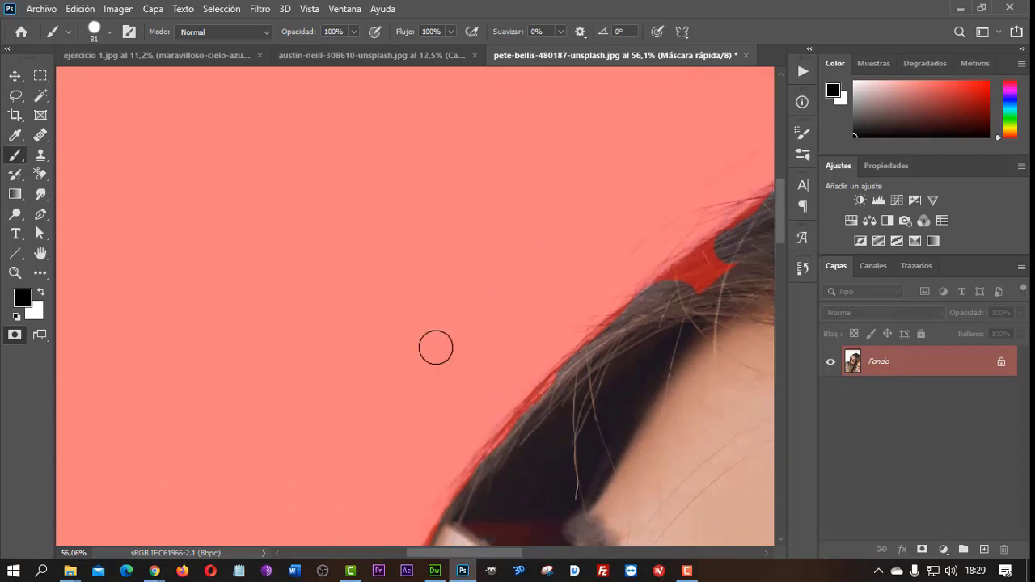
Step: Erase a stray red patch over the hair, then mask the bluish and pale fringe
left_click(41, 293)
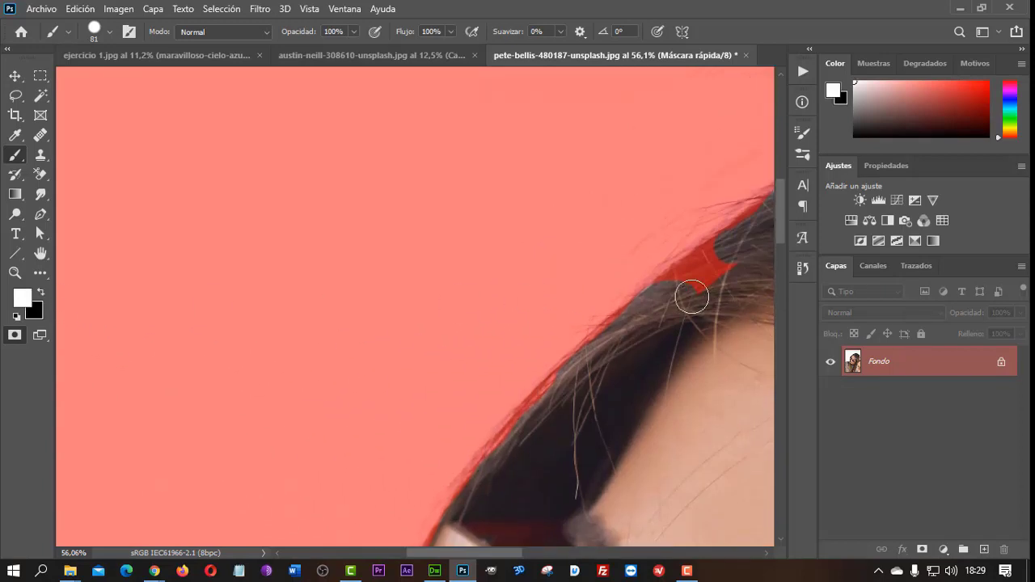
mouse_move(675, 288)
left_mouse_down()
mouse_move(718, 250)
mouse_move(711, 284)
left_mouse_up()
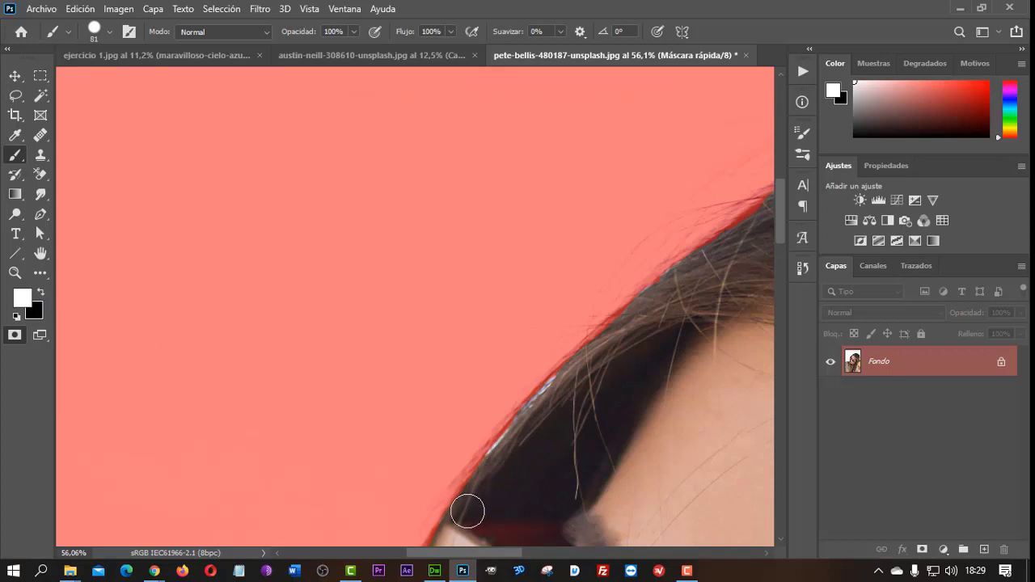
left_click(42, 294)
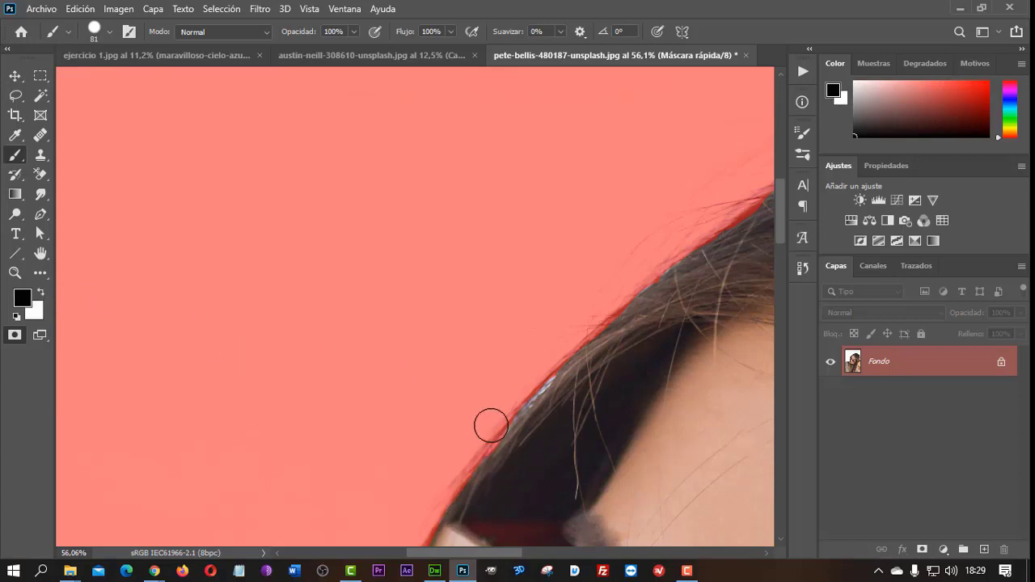
left_click_drag(491, 425, 530, 385)
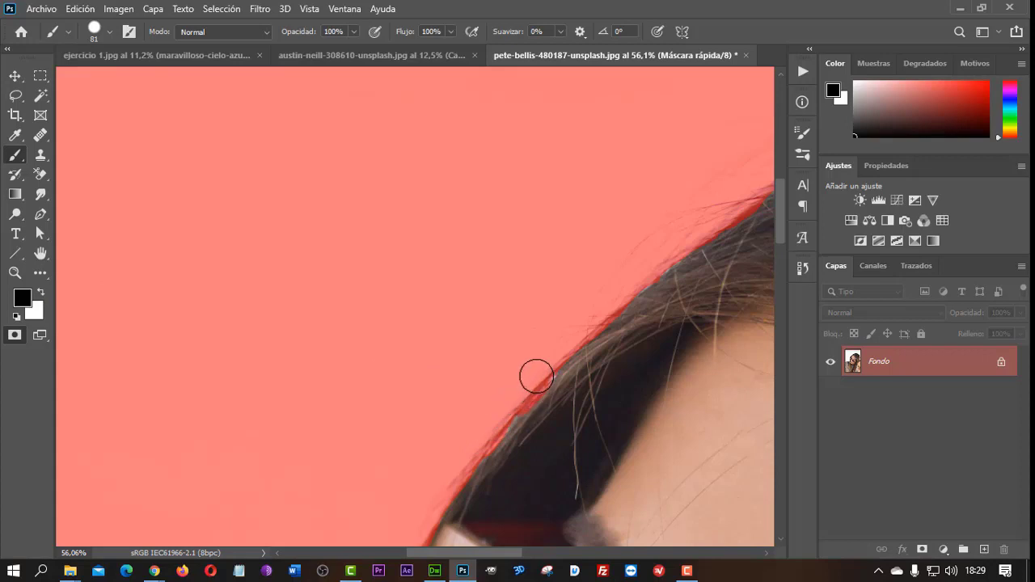
left_click_drag(485, 558, 557, 557)
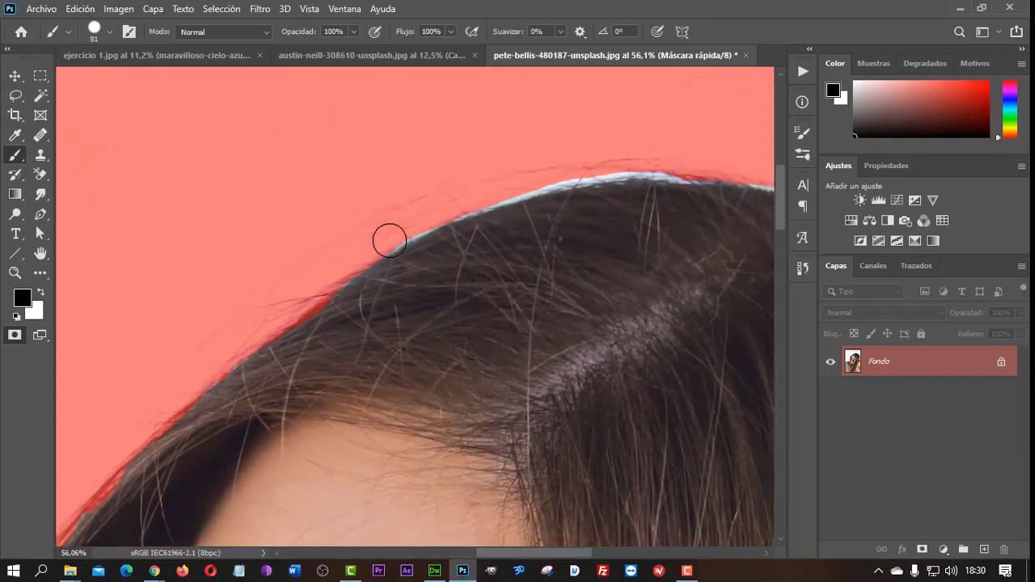
mouse_move(388, 236)
left_mouse_down()
mouse_move(554, 171)
mouse_move(715, 167)
left_mouse_up()
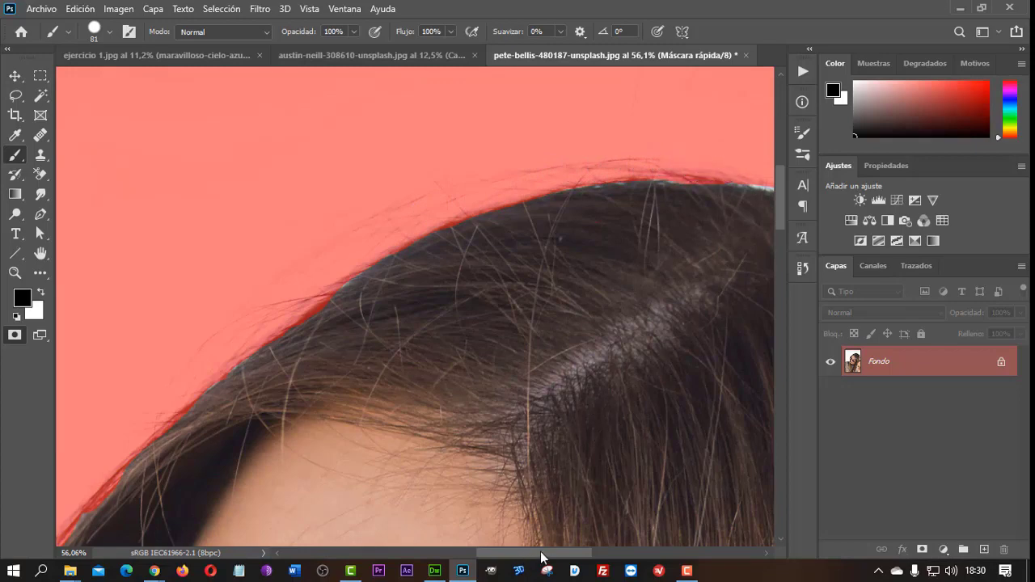
Step: Mask the pale fringe along the top and crown of the hair
left_click_drag(540, 556, 613, 556)
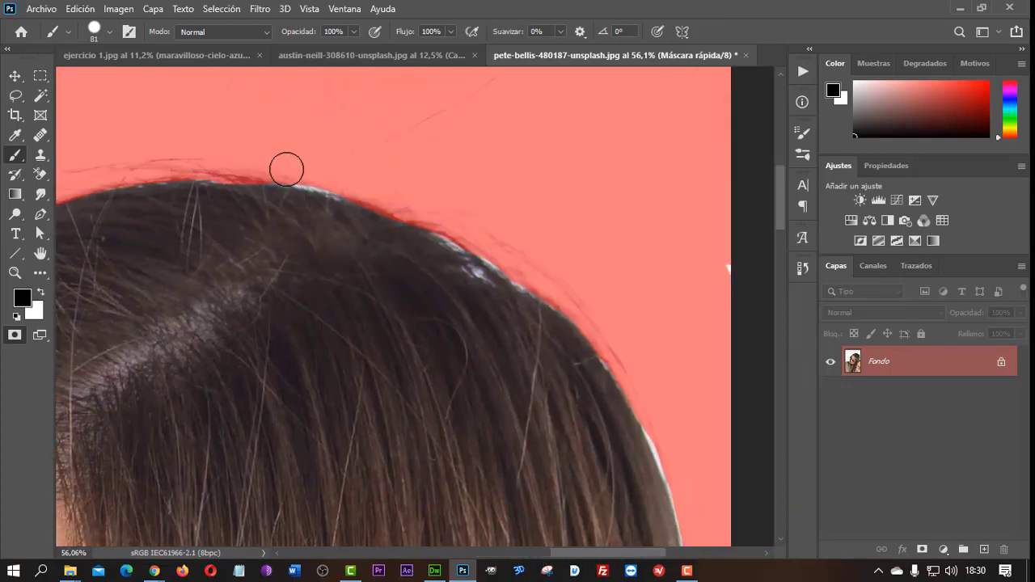
left_click_drag(283, 168, 329, 176)
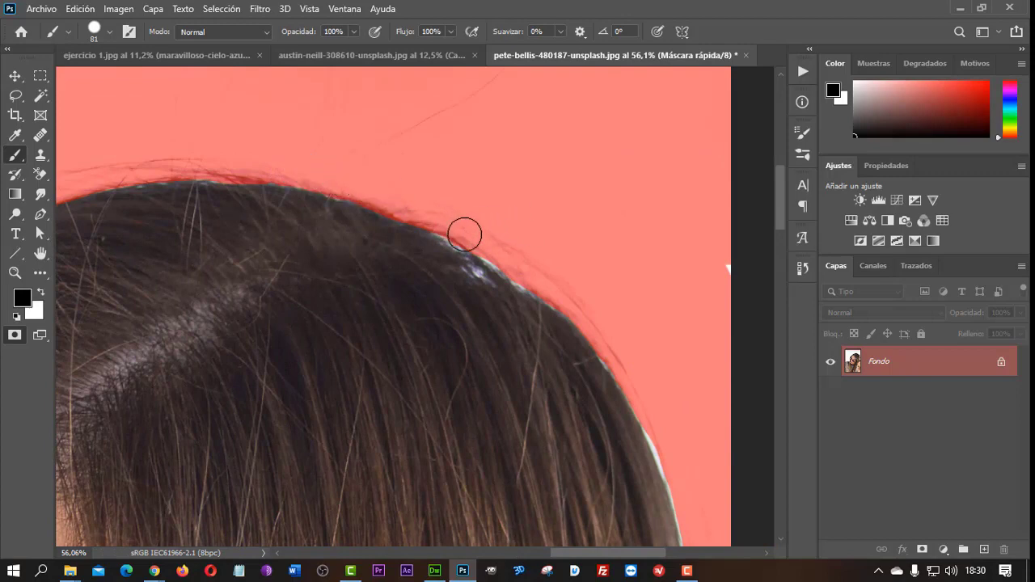
left_click_drag(471, 236, 561, 294)
scroll(723, 324, "down", 2)
scroll(715, 347, "down", 2)
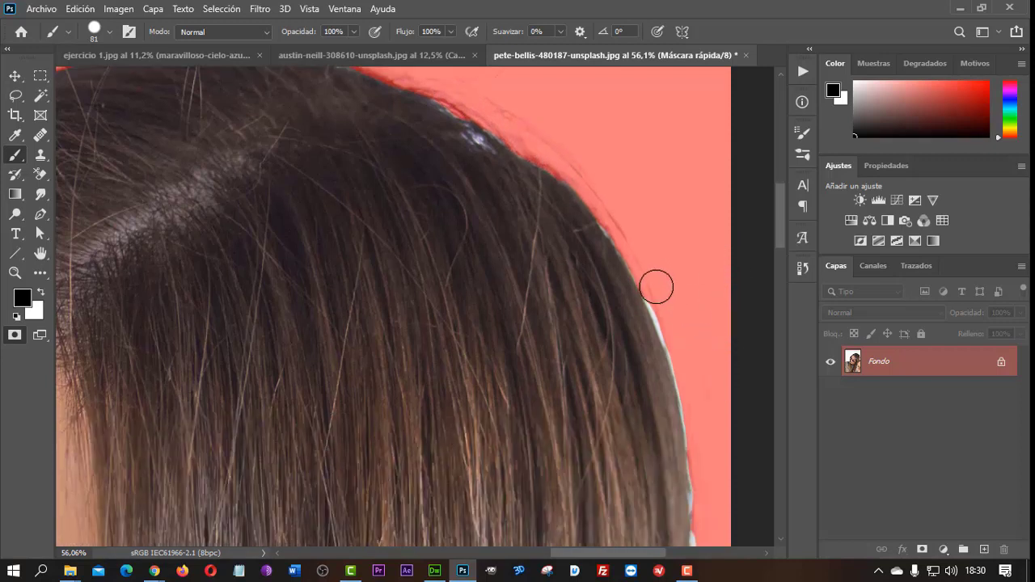
Step: Cover the pale fringe and white sliver down the hair's right side, then zoom out
left_click_drag(656, 286, 664, 302)
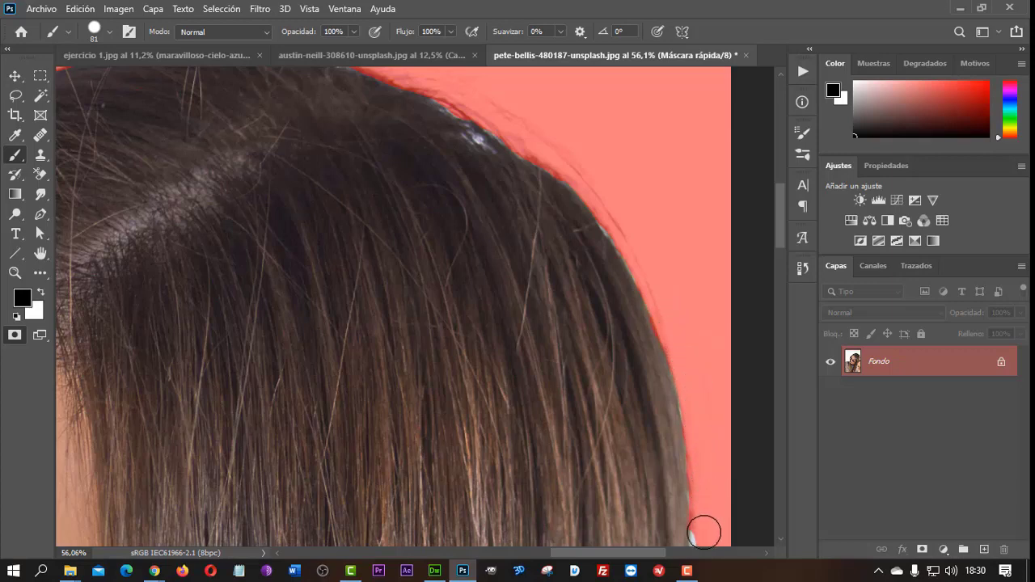
scroll(715, 485, "down", 1)
scroll(720, 452, "down", 2)
scroll(715, 417, "down", 2)
mouse_move(713, 401)
left_mouse_down()
mouse_move(706, 302)
mouse_move(676, 473)
mouse_move(734, 493)
mouse_move(664, 476)
mouse_move(684, 474)
left_mouse_up()
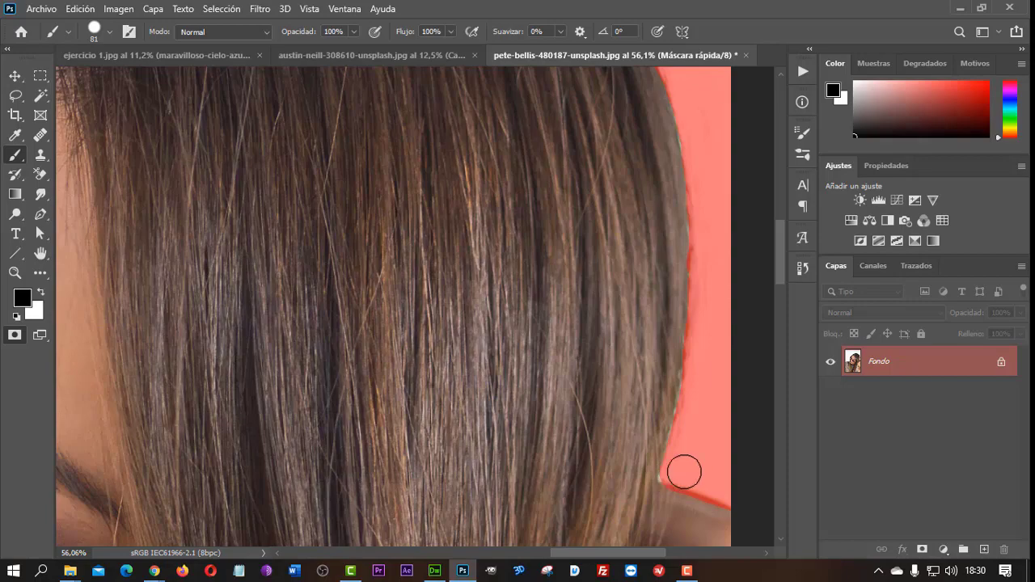
scroll(772, 420, "down", 1)
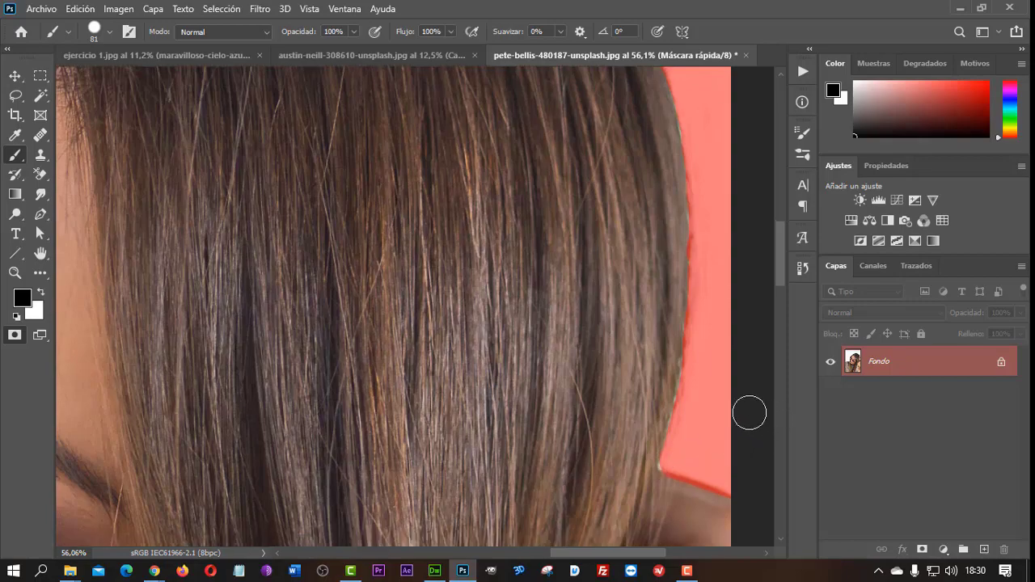
scroll(546, 388, "down", 5)
scroll(538, 388, "down", 1)
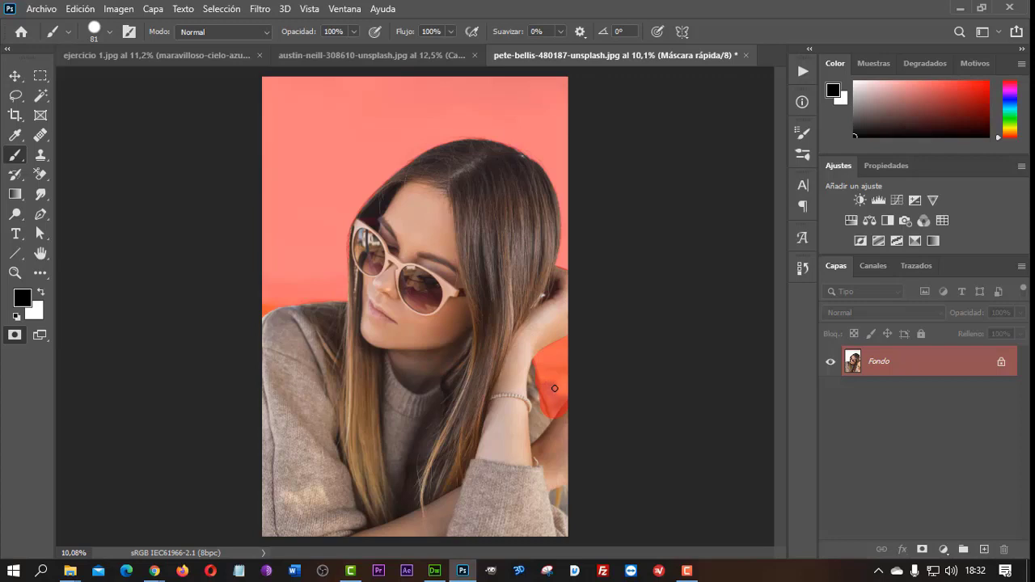
Step: Exit Quick Mask and add a layer mask, leaving the woman on transparency as Capa 0
key("q")
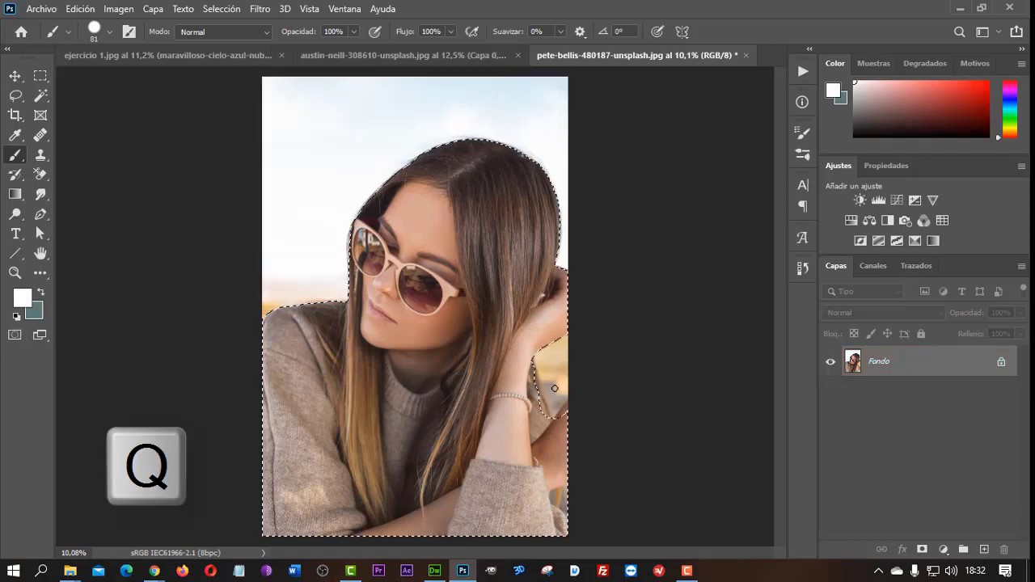
left_click(921, 549)
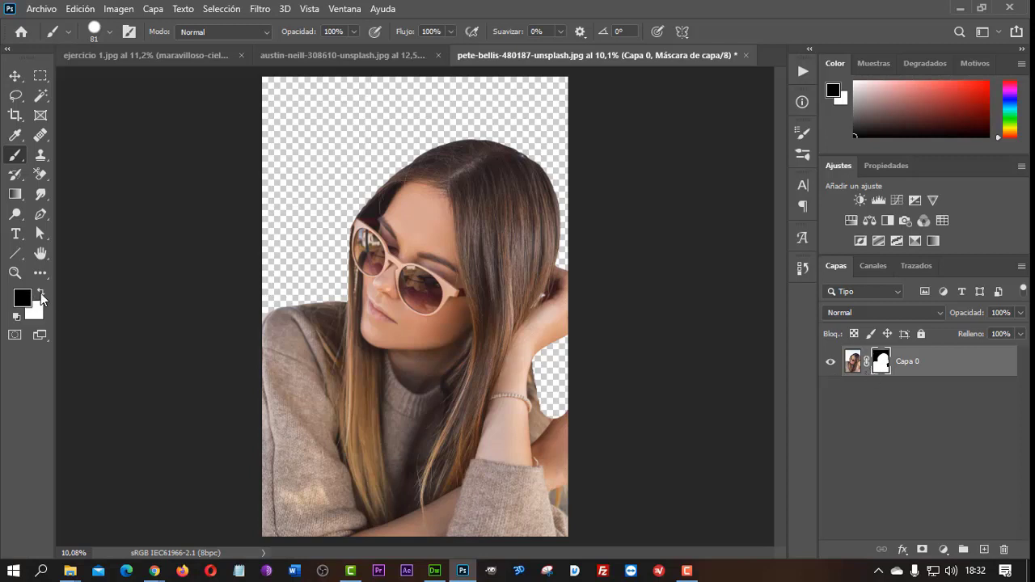
left_click(40, 293)
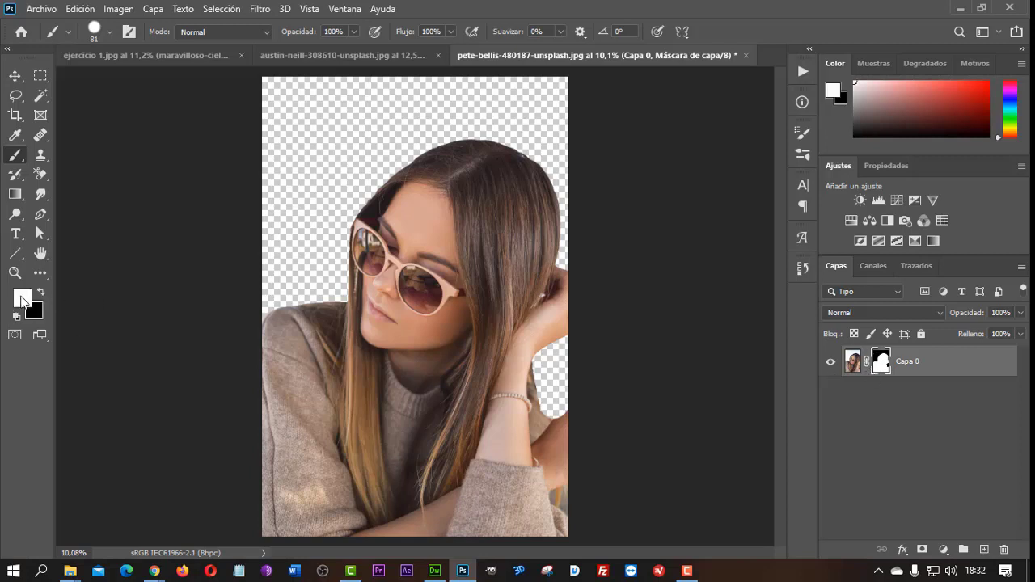
mouse_move(267, 165)
left_mouse_down()
mouse_move(398, 117)
mouse_move(279, 103)
mouse_move(328, 93)
mouse_move(582, 102)
mouse_move(493, 81)
mouse_move(388, 86)
mouse_move(316, 93)
mouse_move(291, 116)
left_mouse_up()
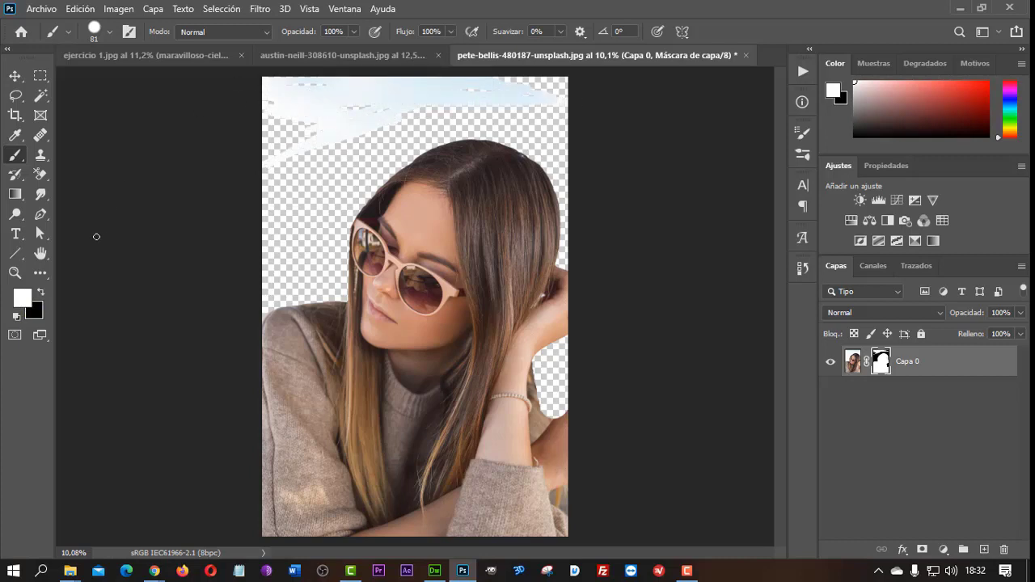
left_click(39, 293)
mouse_move(280, 145)
left_mouse_down()
mouse_move(364, 120)
mouse_move(275, 158)
mouse_move(408, 97)
mouse_move(333, 143)
mouse_move(424, 102)
mouse_move(348, 81)
mouse_move(299, 84)
mouse_move(319, 103)
mouse_move(286, 111)
left_mouse_up()
mouse_move(273, 76)
left_mouse_down()
mouse_move(509, 81)
mouse_move(400, 82)
mouse_move(453, 97)
left_mouse_up()
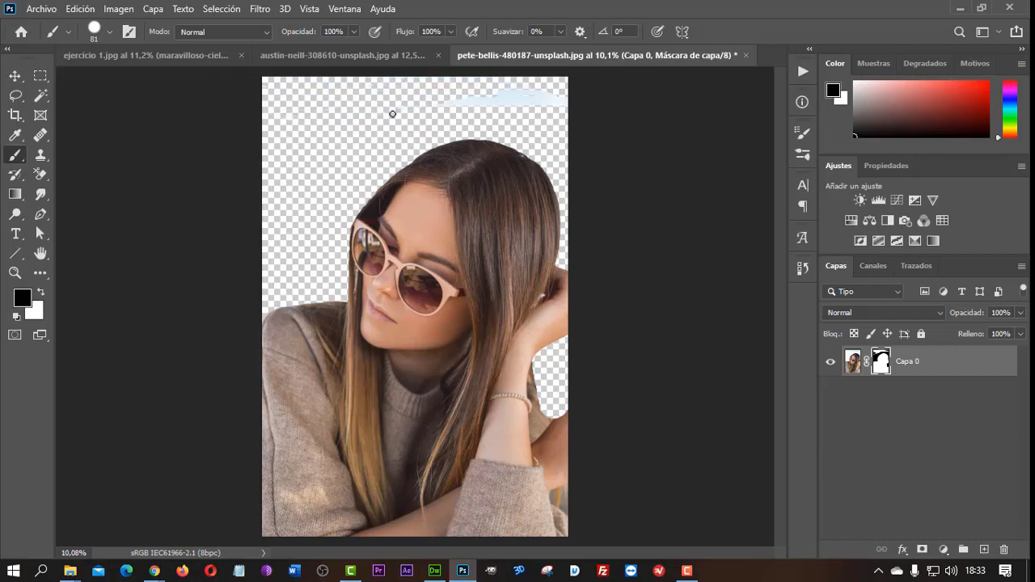
left_click_drag(390, 111, 499, 98)
left_click_drag(599, 106, 494, 95)
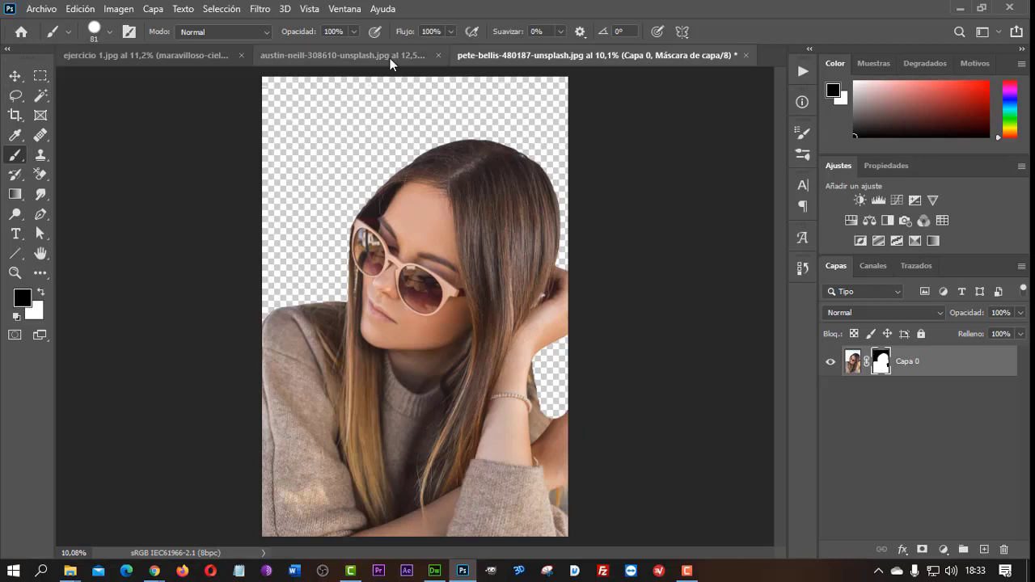
Step: In ejercicio 1, select Capa 0's image and hide the sky layer to reveal transparency
left_click(340, 55)
left_click(201, 55)
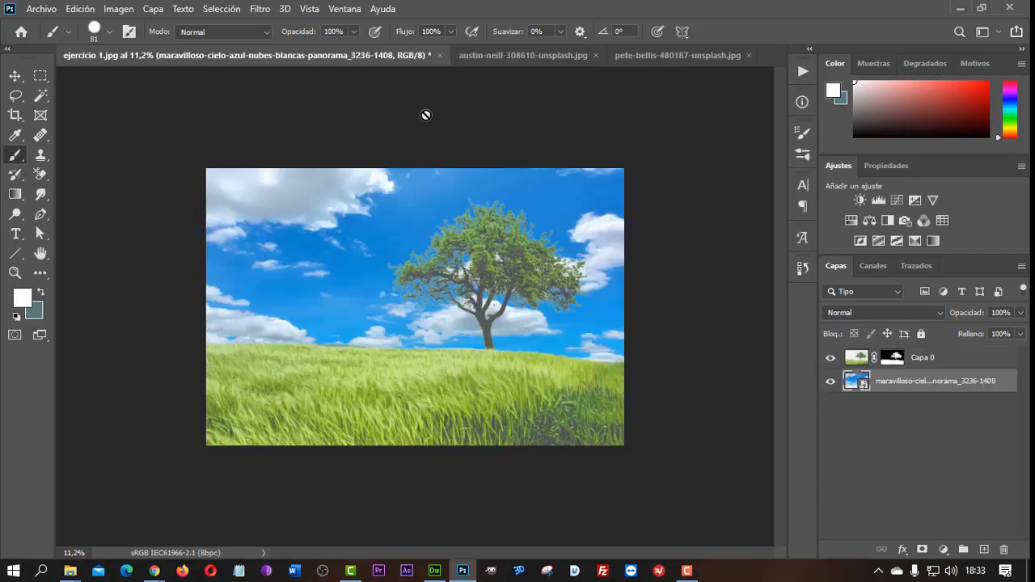
left_click(891, 361)
left_click(855, 359)
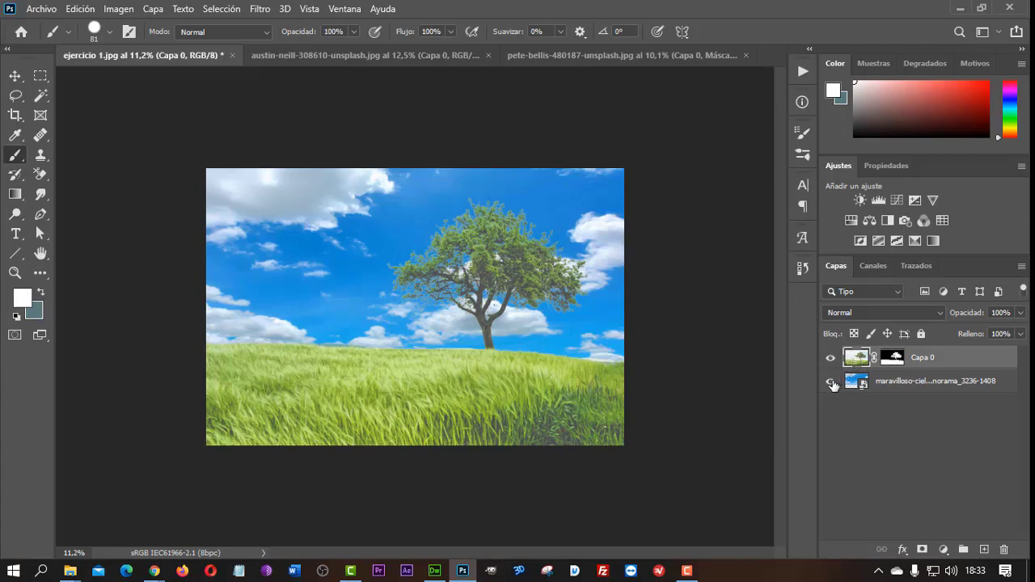
left_click(830, 382)
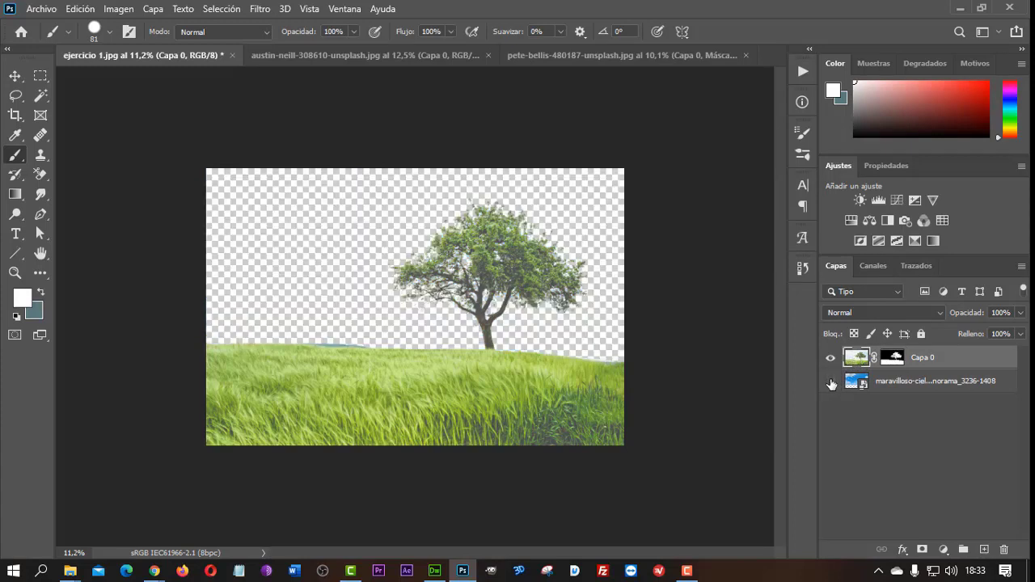